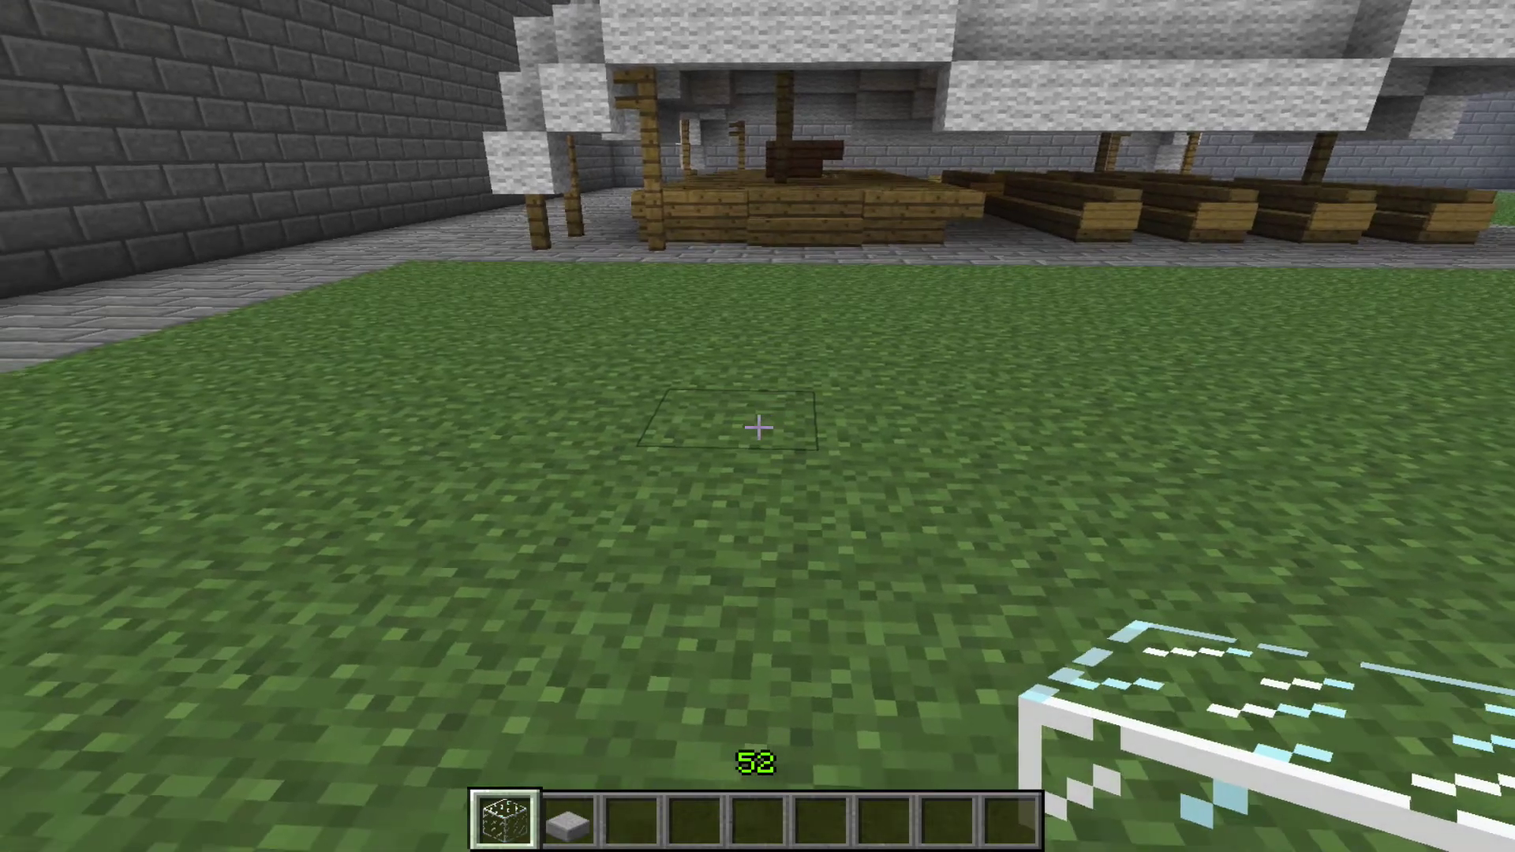
Lay a row of four glass blocks on the grass facing the white tent and raise a glass column on its right end
{"action": "right_click", "coordinate": [757, 429]}
{"action": "right_click", "coordinate": [757, 429]}
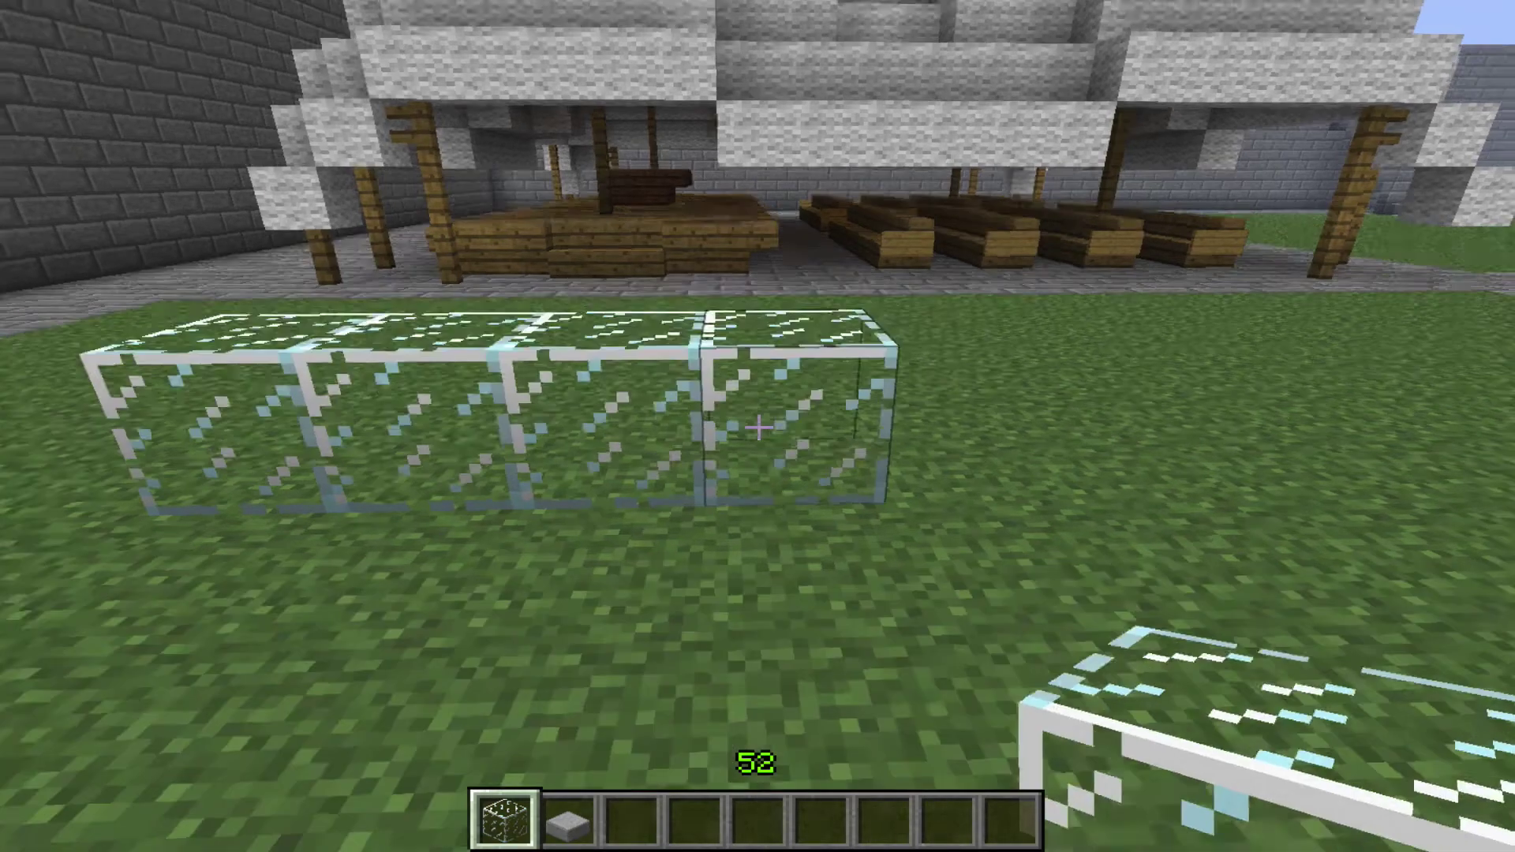
{"action": "key", "text": "s"}
{"action": "key", "text": "space"}
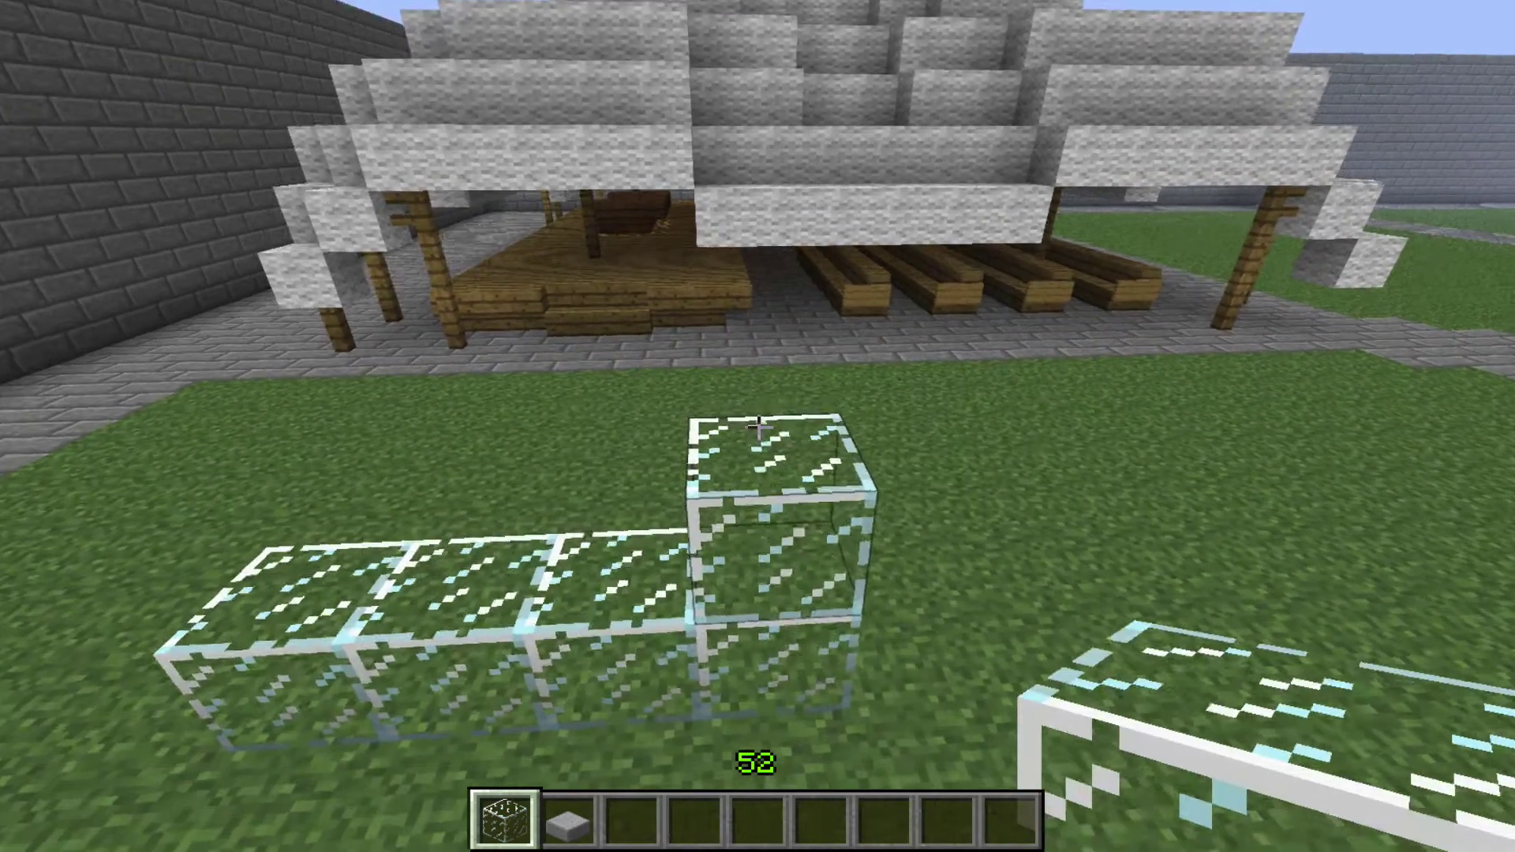
{"action": "right_click", "coordinate": [757, 427]}
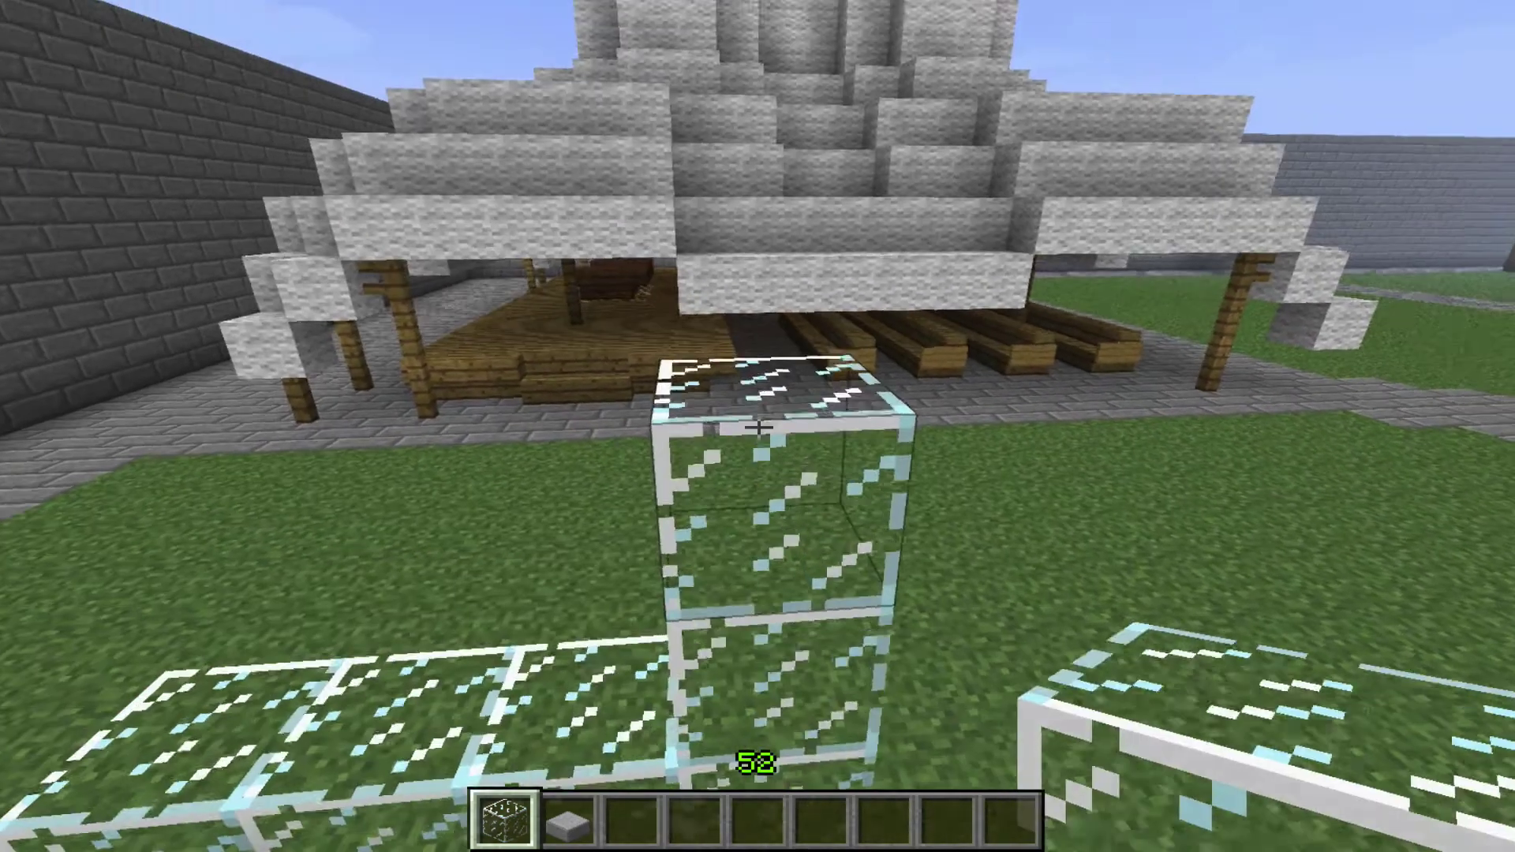
{"action": "key", "text": "space"}
{"action": "right_click", "coordinate": [757, 427]}
{"action": "right_click", "coordinate": [758, 427]}
{"action": "key", "text": "a"}
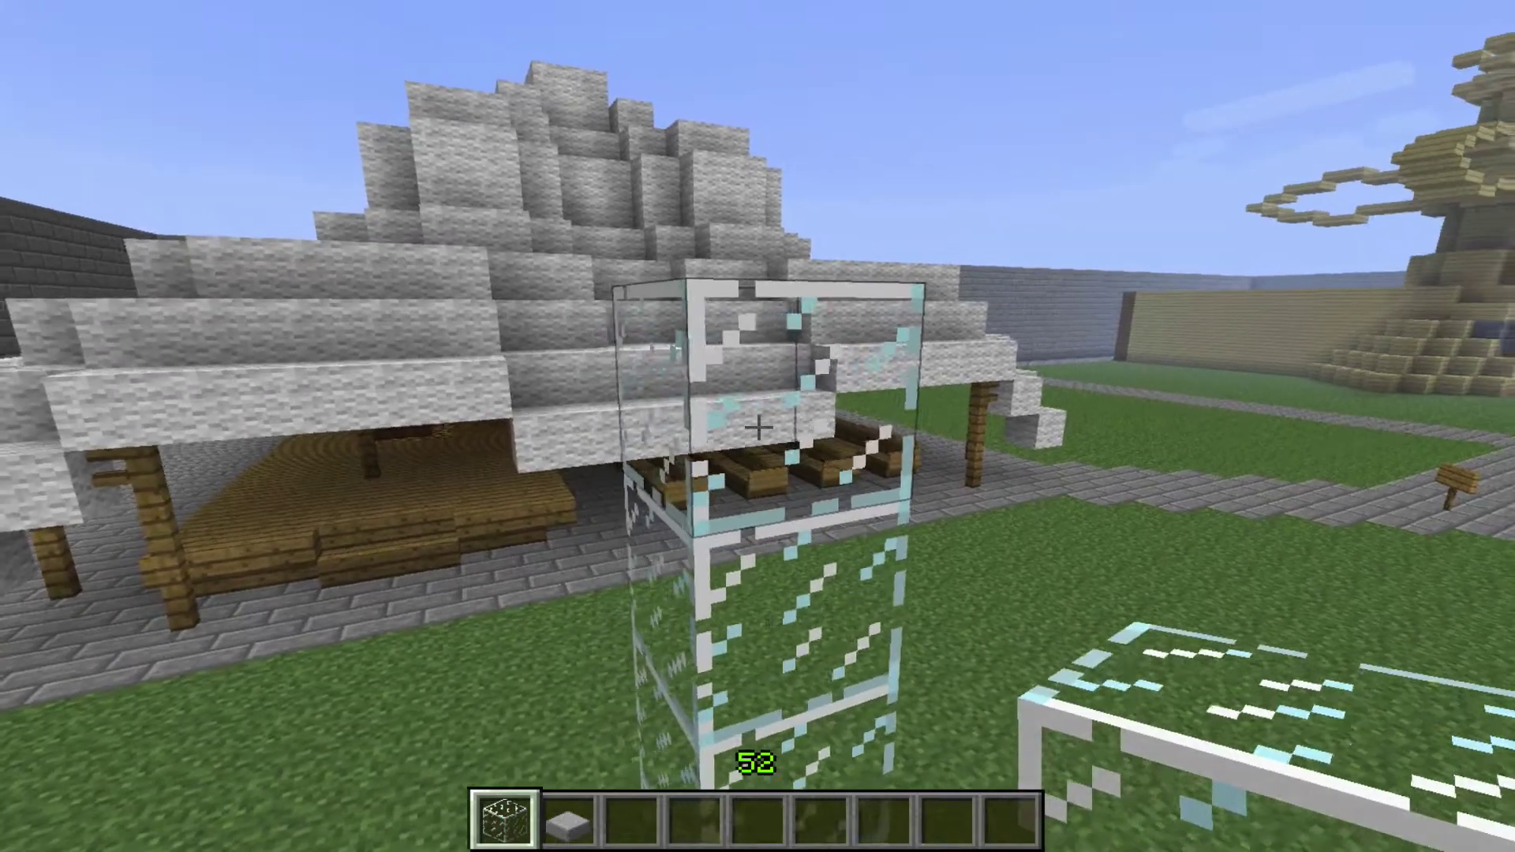
Complete the glass frame, four blocks wide and five high, with a top row and a left column
{"action": "right_click", "coordinate": [757, 427]}
{"action": "right_click", "coordinate": [757, 427]}
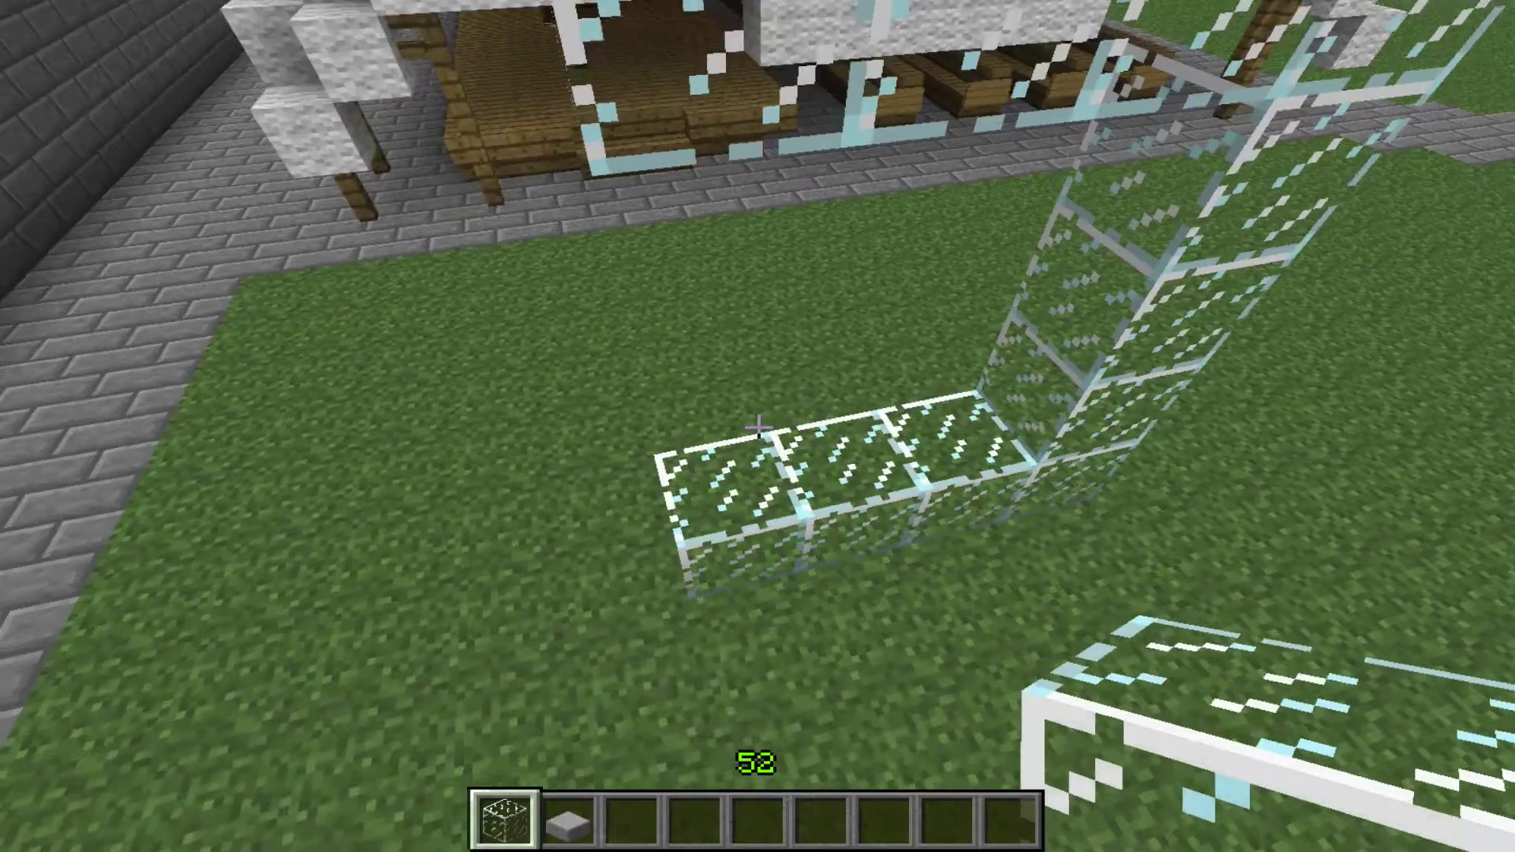
{"action": "right_click", "coordinate": [758, 429]}
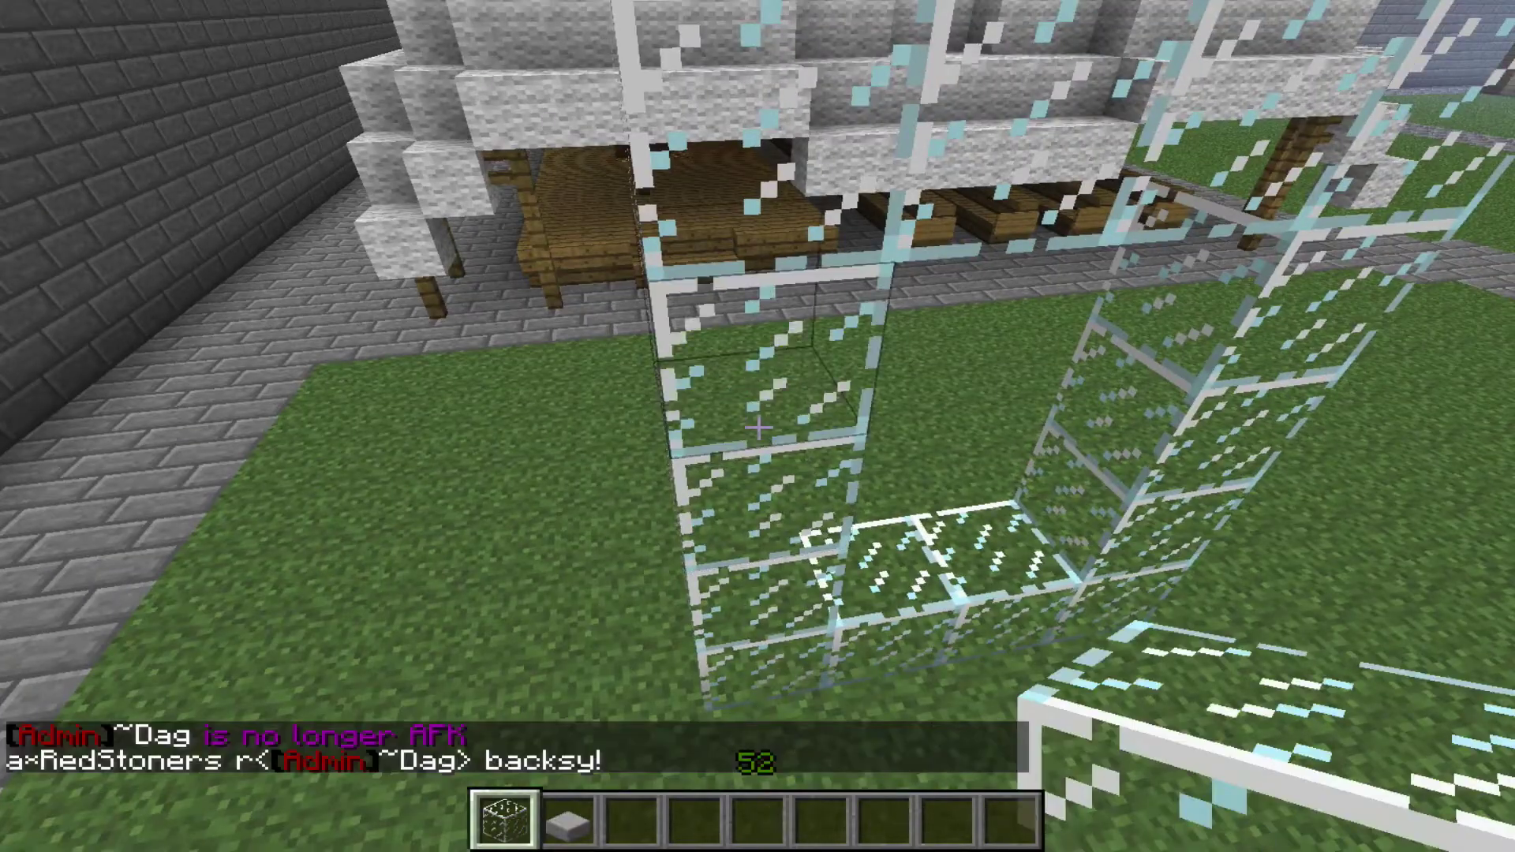
Place two stone slabs as a step in front of the glass frame's opening
{"action": "key", "text": "2"}
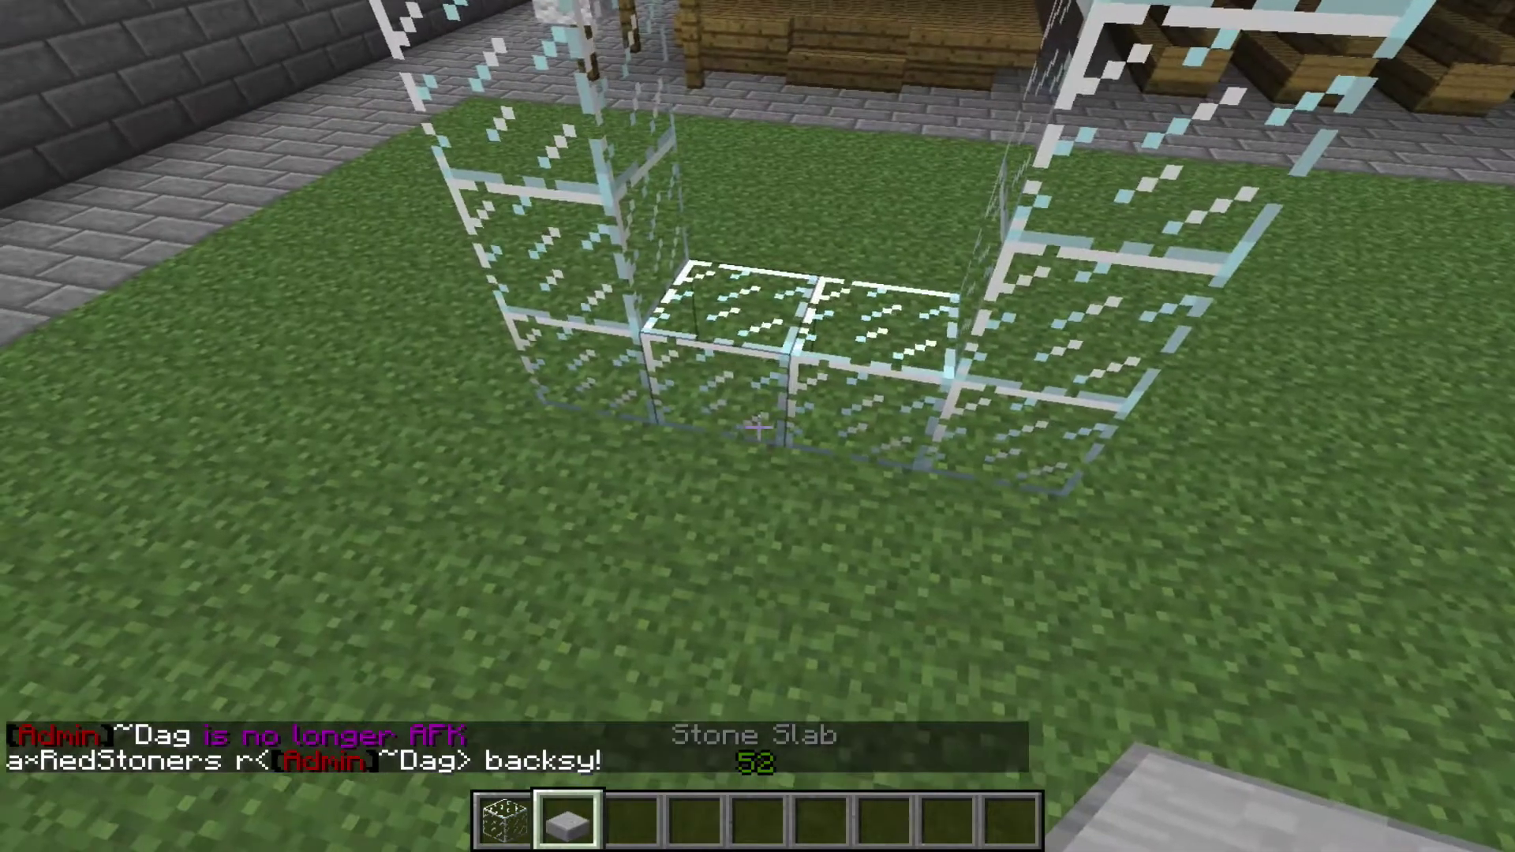
{"action": "right_click", "coordinate": [757, 428]}
{"action": "right_click", "coordinate": [757, 429]}
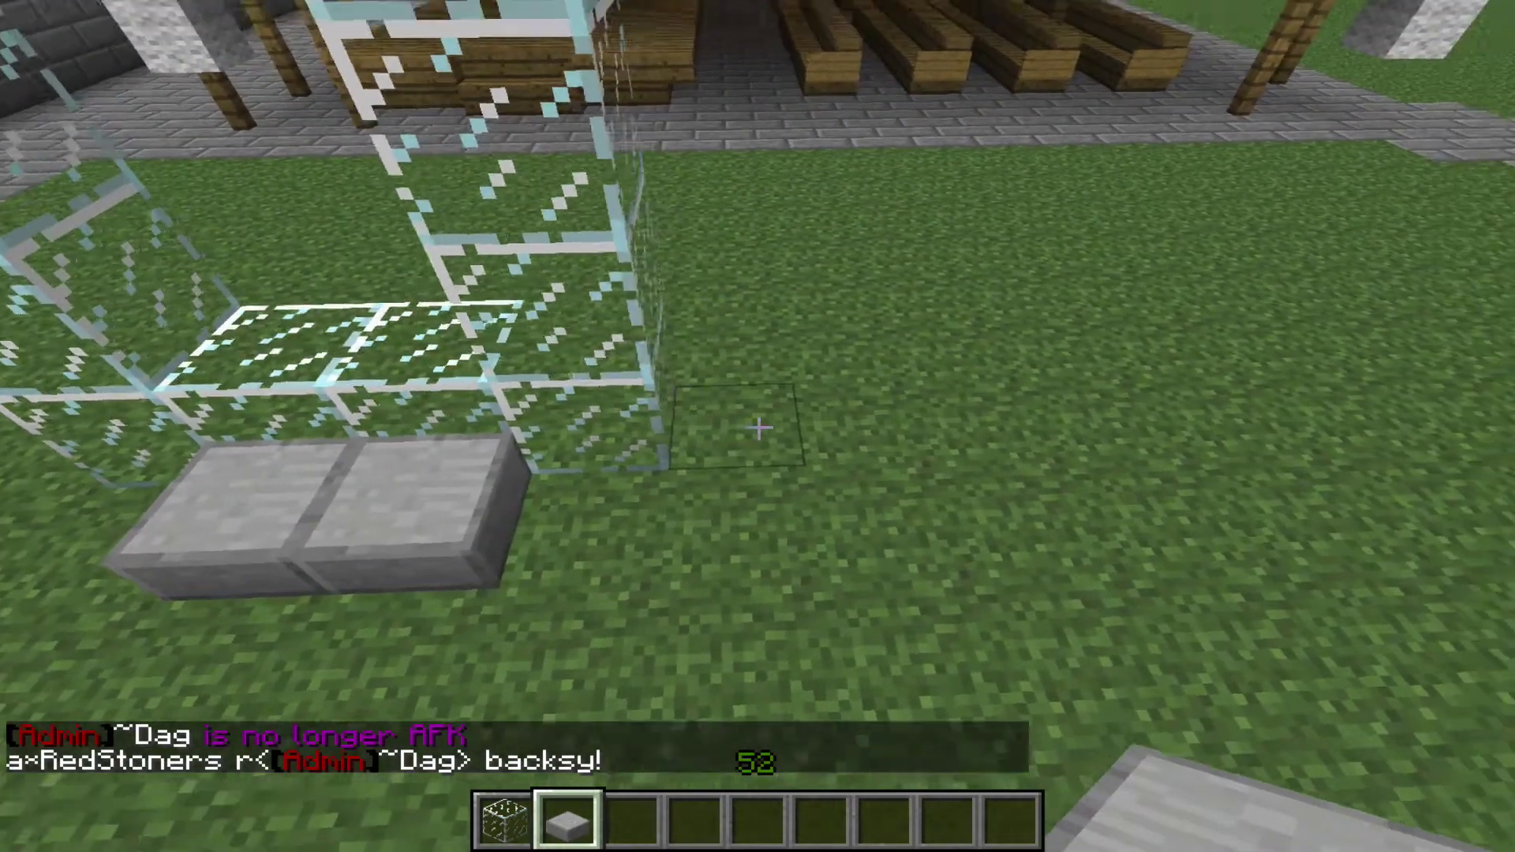
Get the region selection axe with the //wand command and hold it
{"action": "type", "text": "//"}
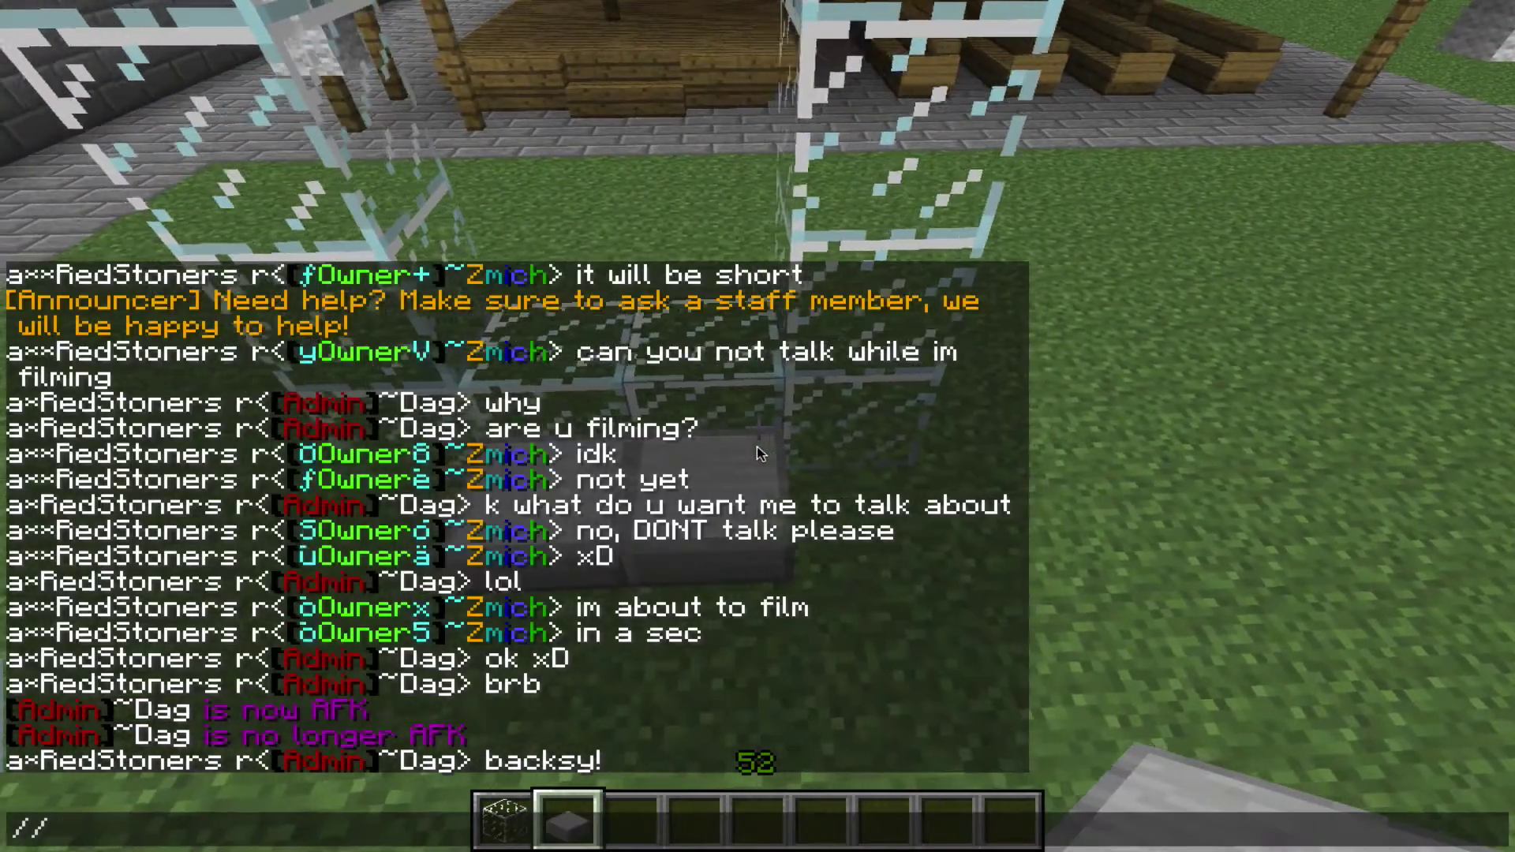
{"action": "type", "text": "and"}
{"action": "key", "text": "Return"}
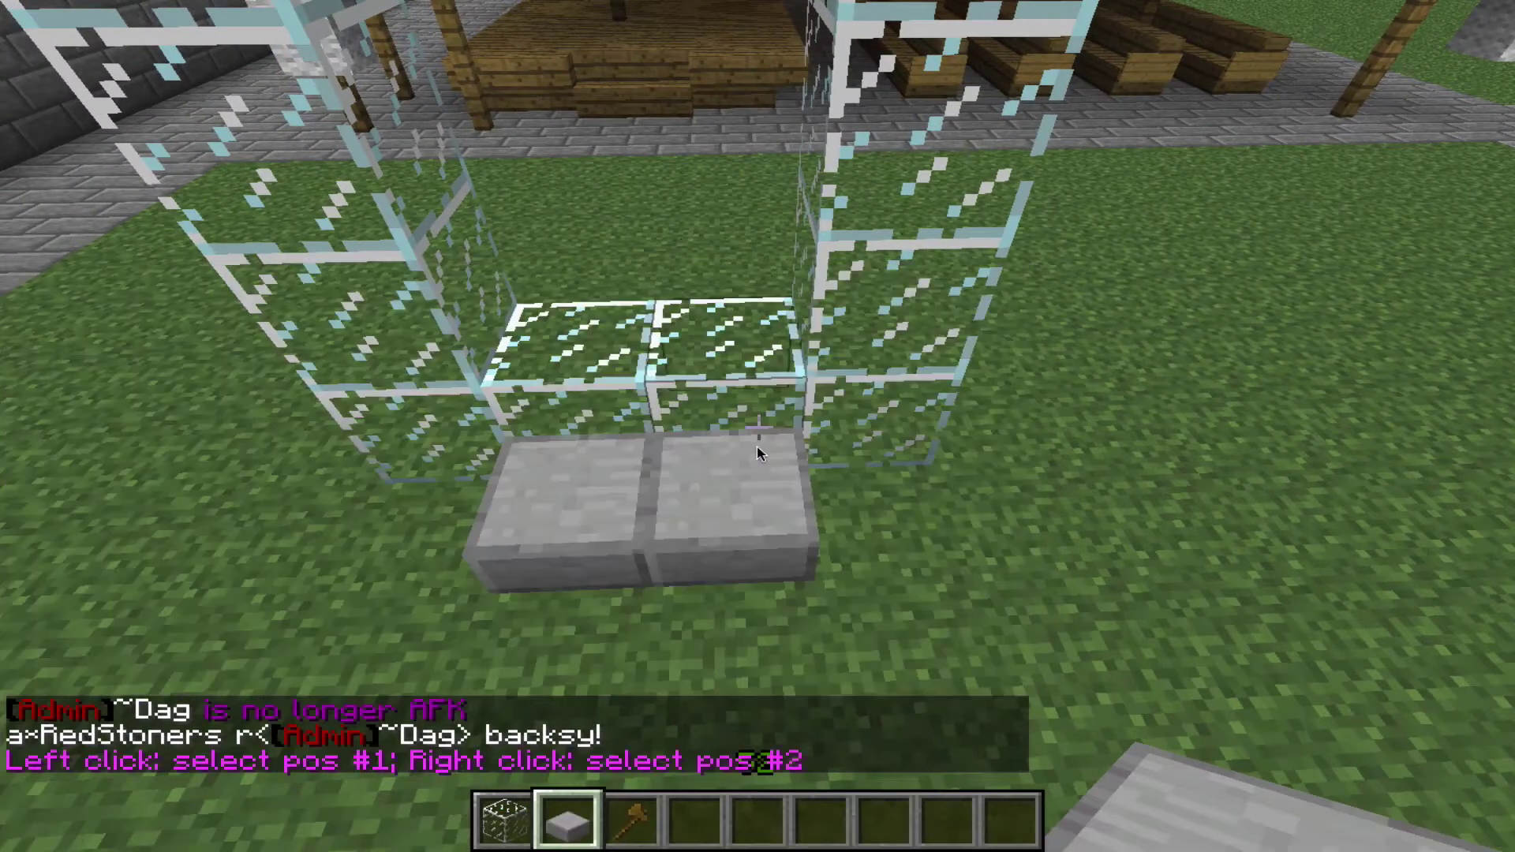
{"action": "scroll", "coordinate": [757, 426], "scroll_direction": "down", "scroll_amount": 1}
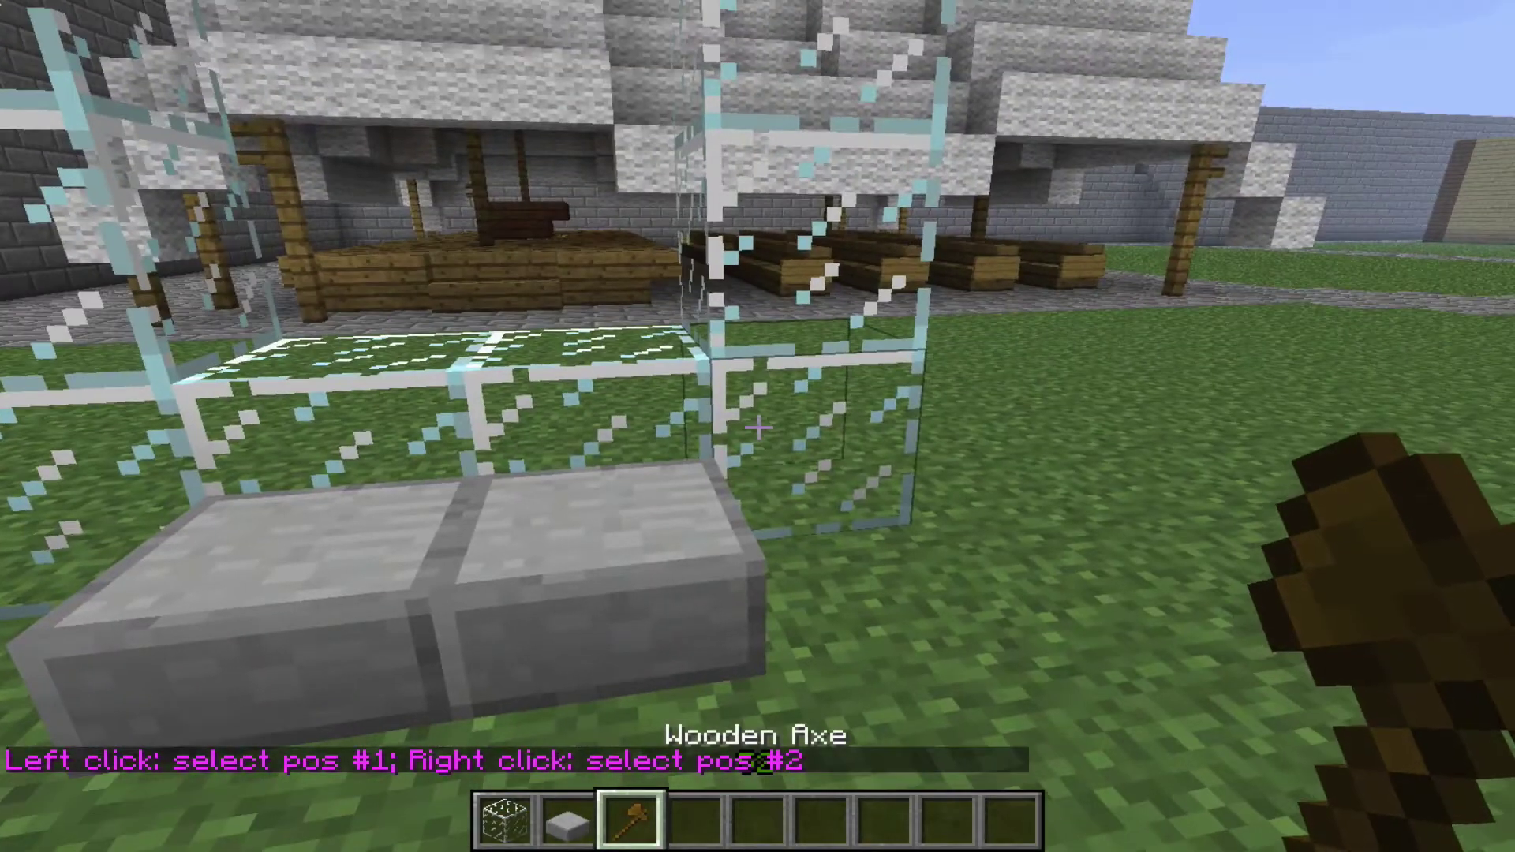
Mark the frame's lower right and upper left corner blocks as the region and run /mvp create test1
{"action": "left_click", "coordinate": [758, 426]}
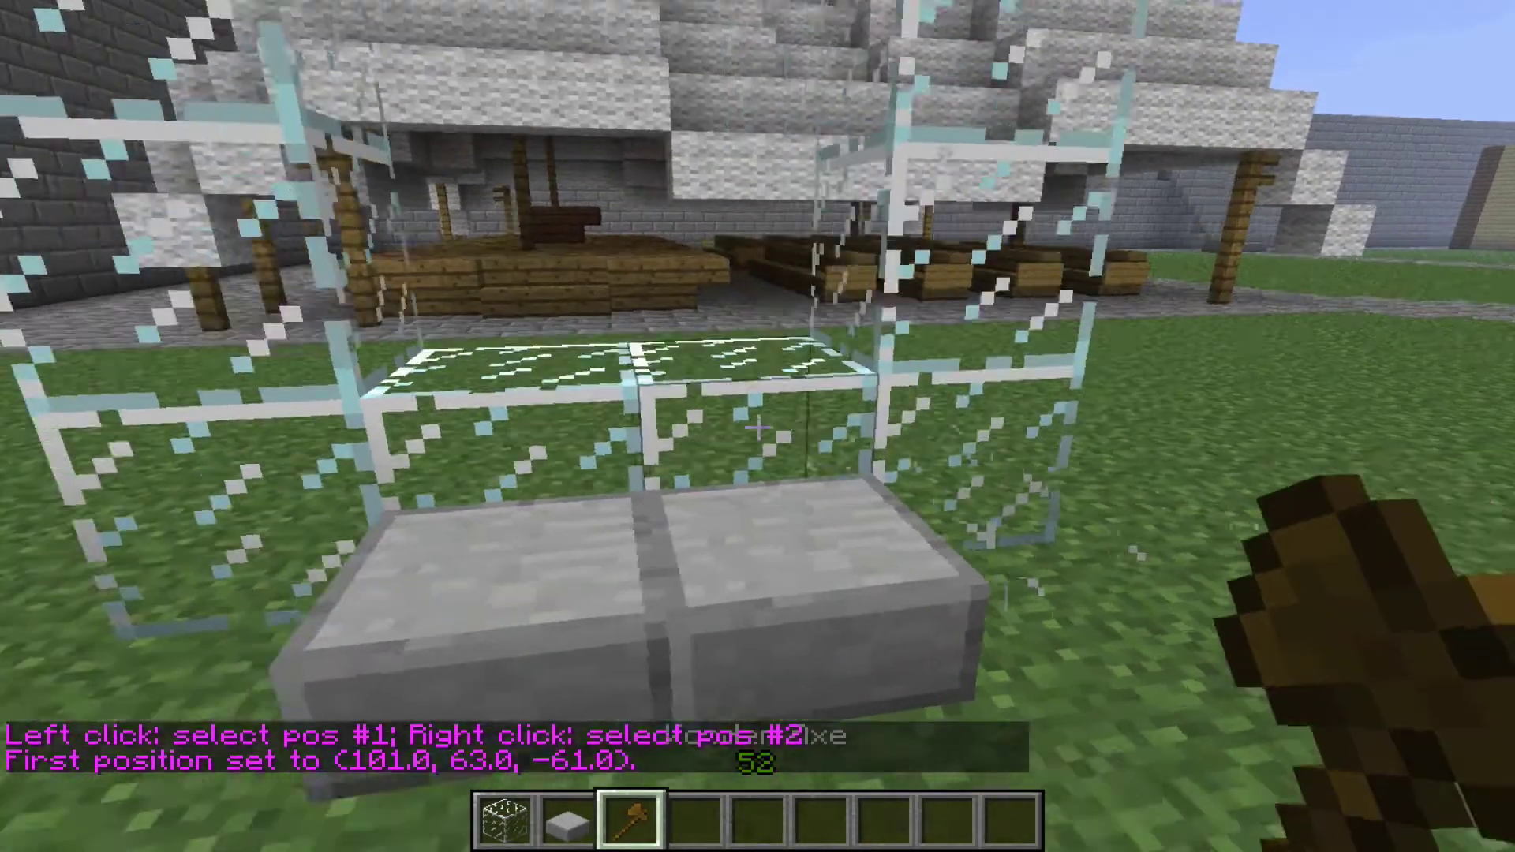
{"action": "right_click", "coordinate": [757, 426]}
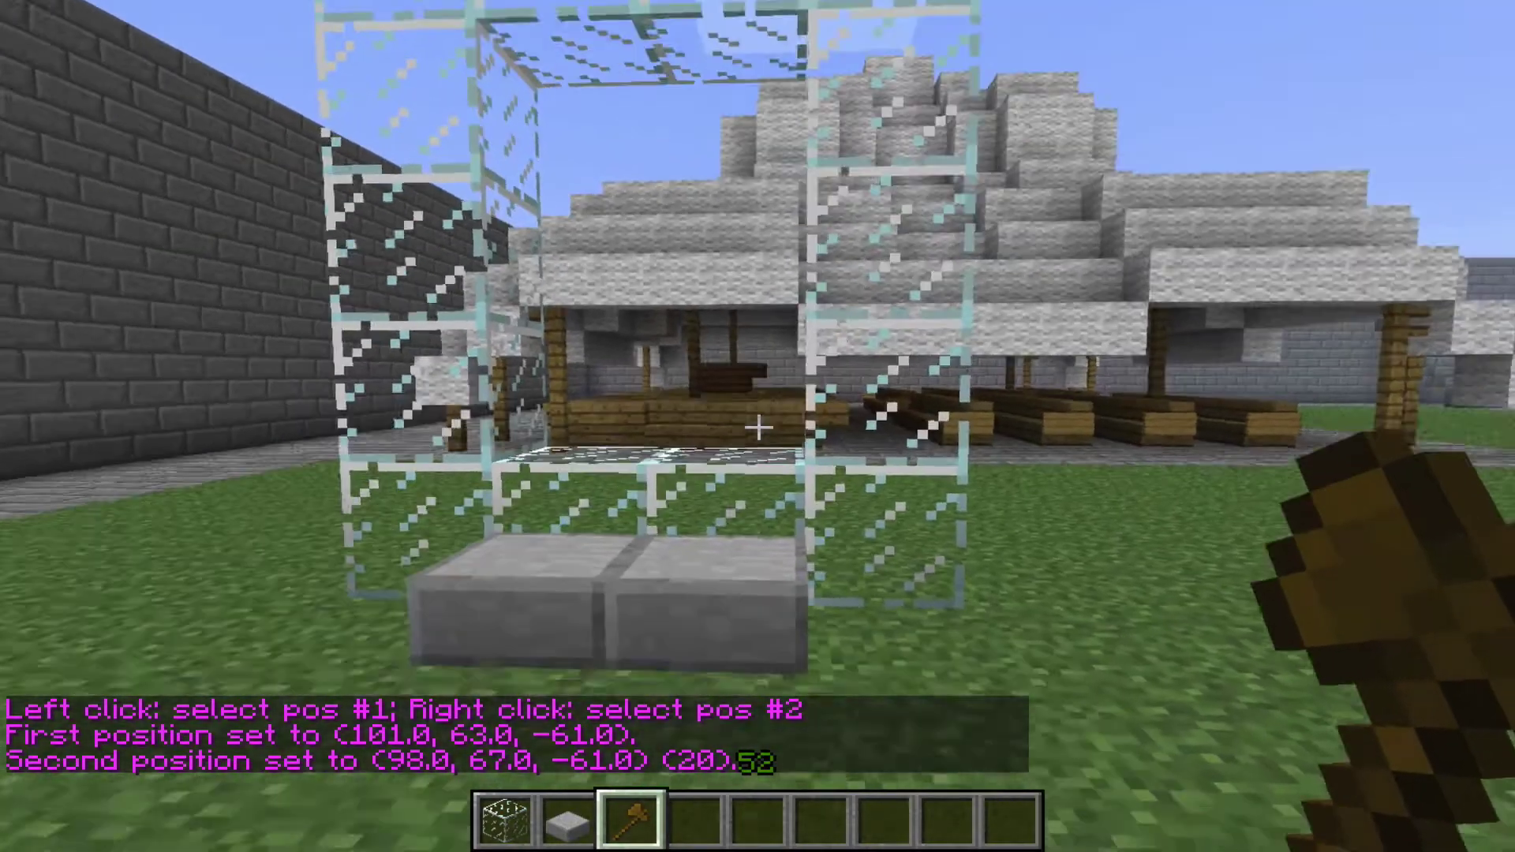
{"action": "key", "text": "slash"}
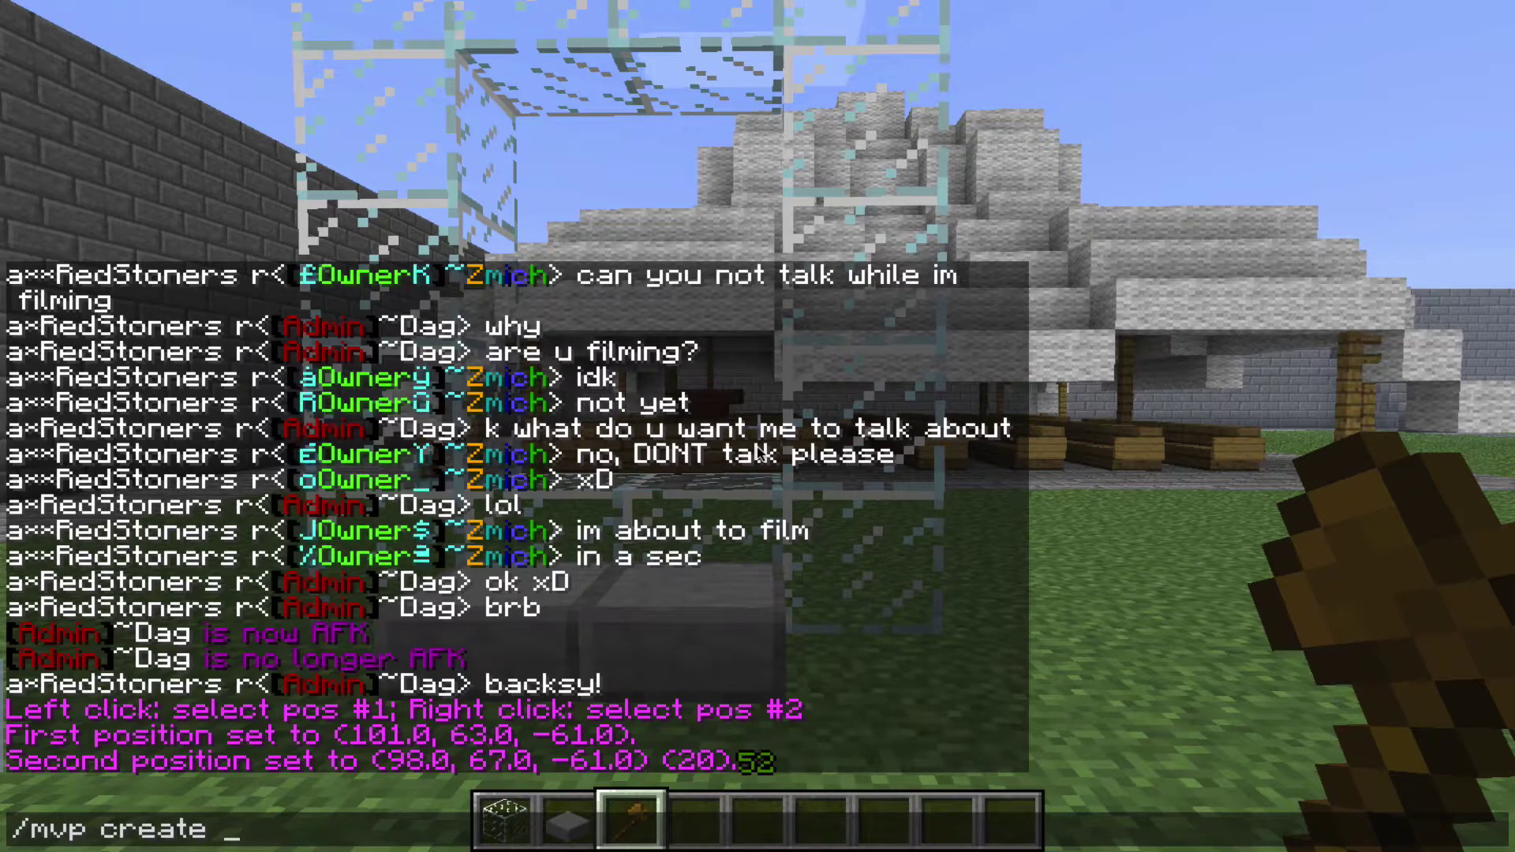
{"action": "key", "text": "Return"}
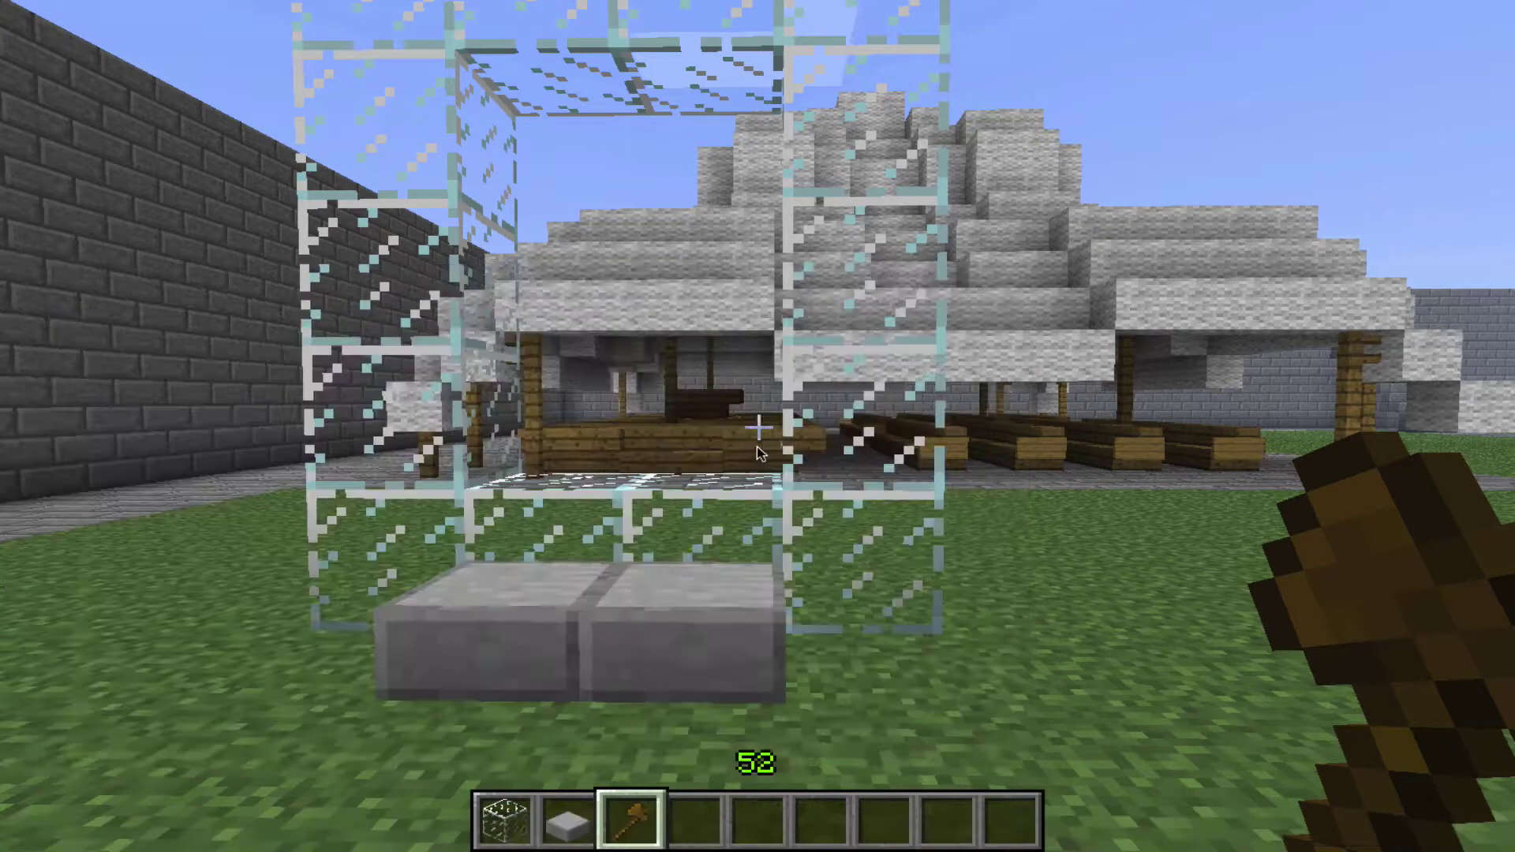
Lay a second row of four glass blocks on the grass to the right of the first frame
{"action": "key", "text": "w"}
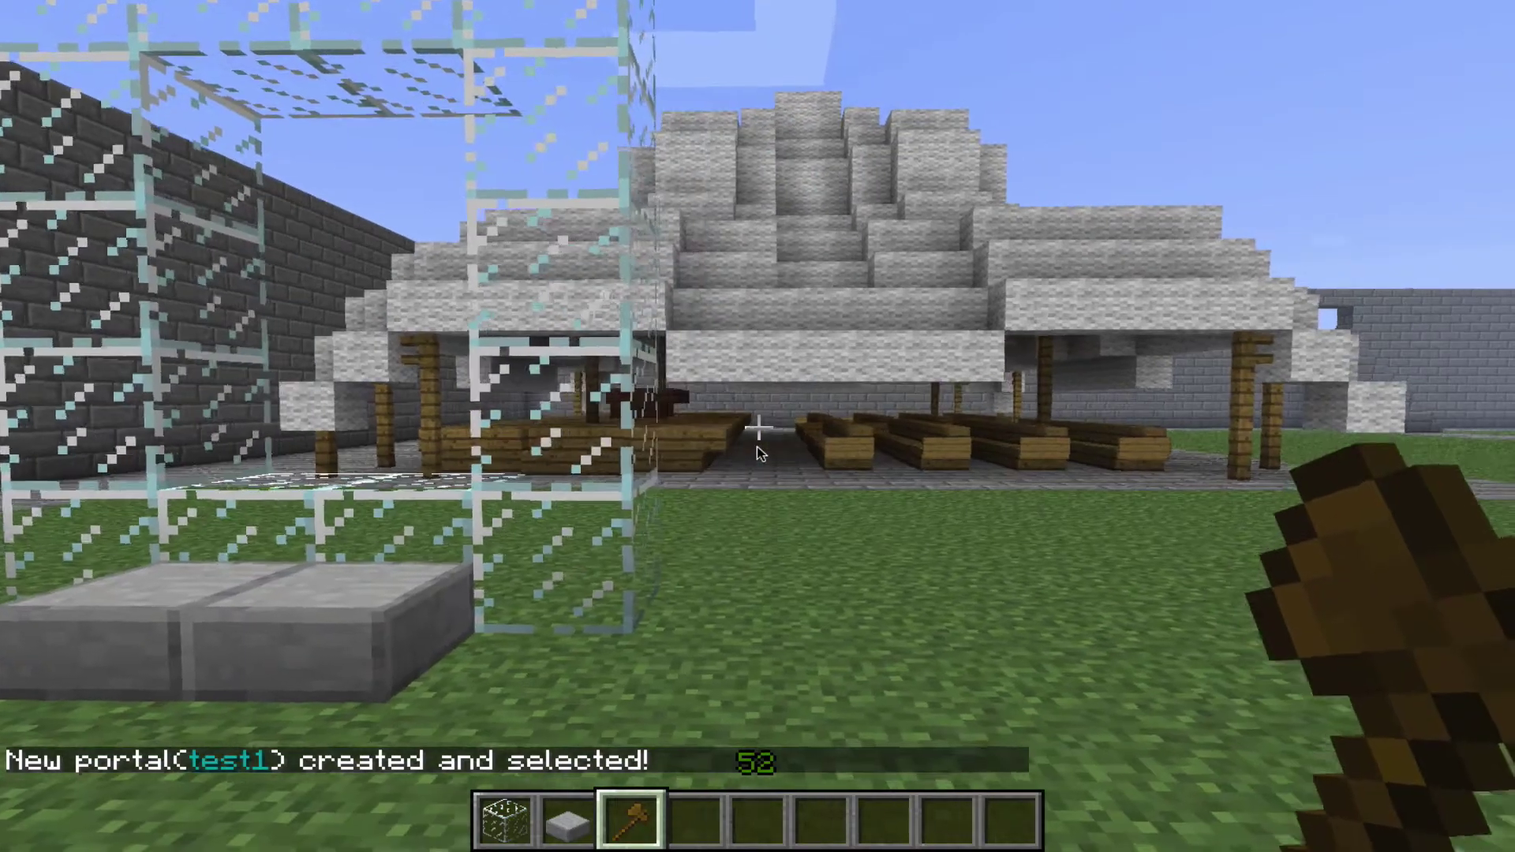
{"action": "scroll", "coordinate": [758, 426], "scroll_direction": "up", "scroll_amount": 2}
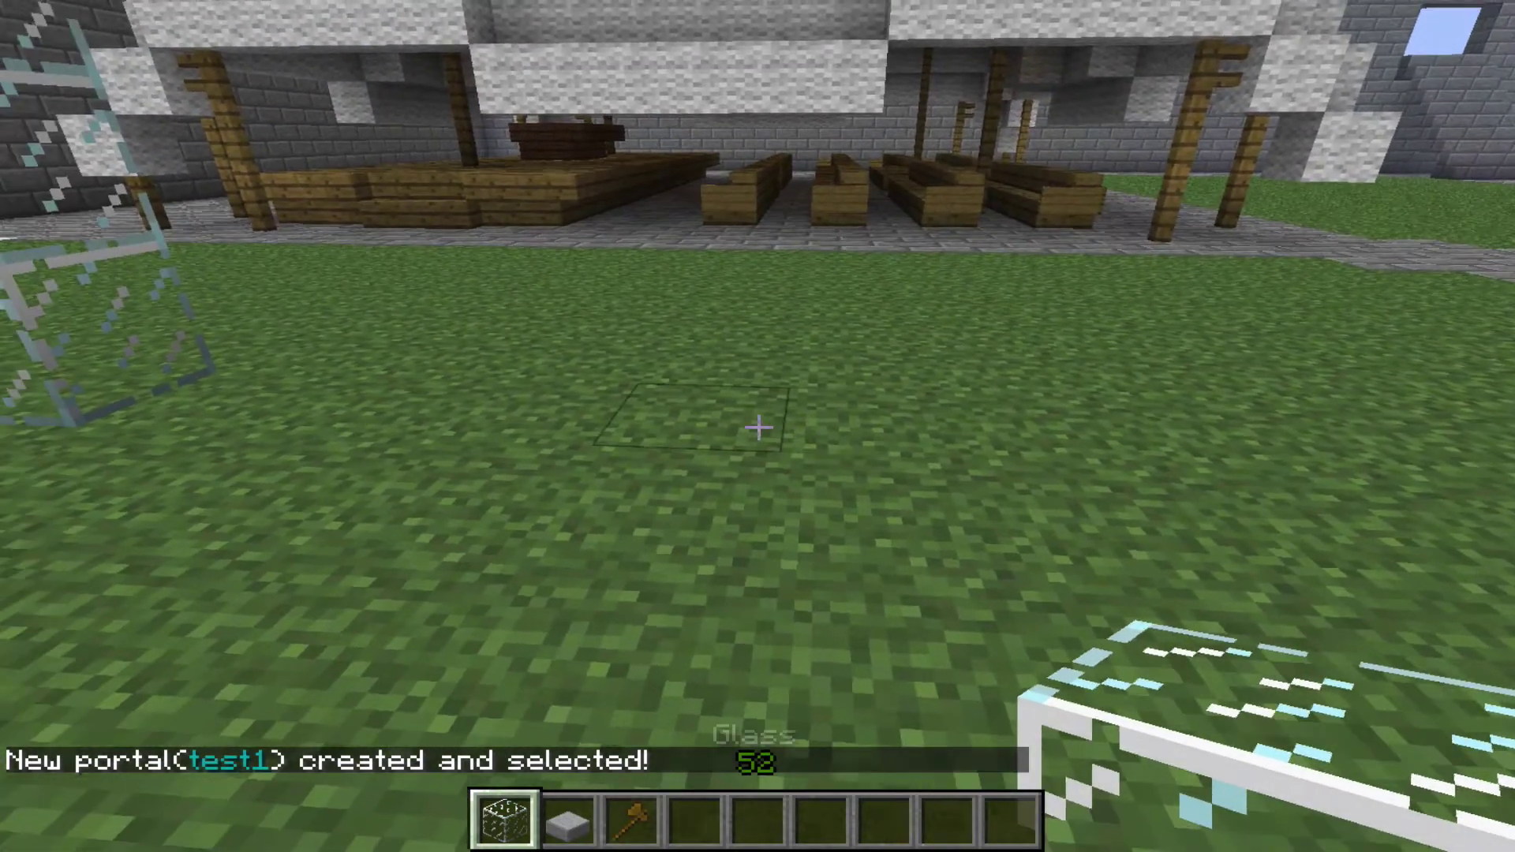
{"action": "right_click", "coordinate": [758, 427]}
{"action": "right_click", "coordinate": [758, 427]}
{"action": "right_click", "coordinate": [759, 427]}
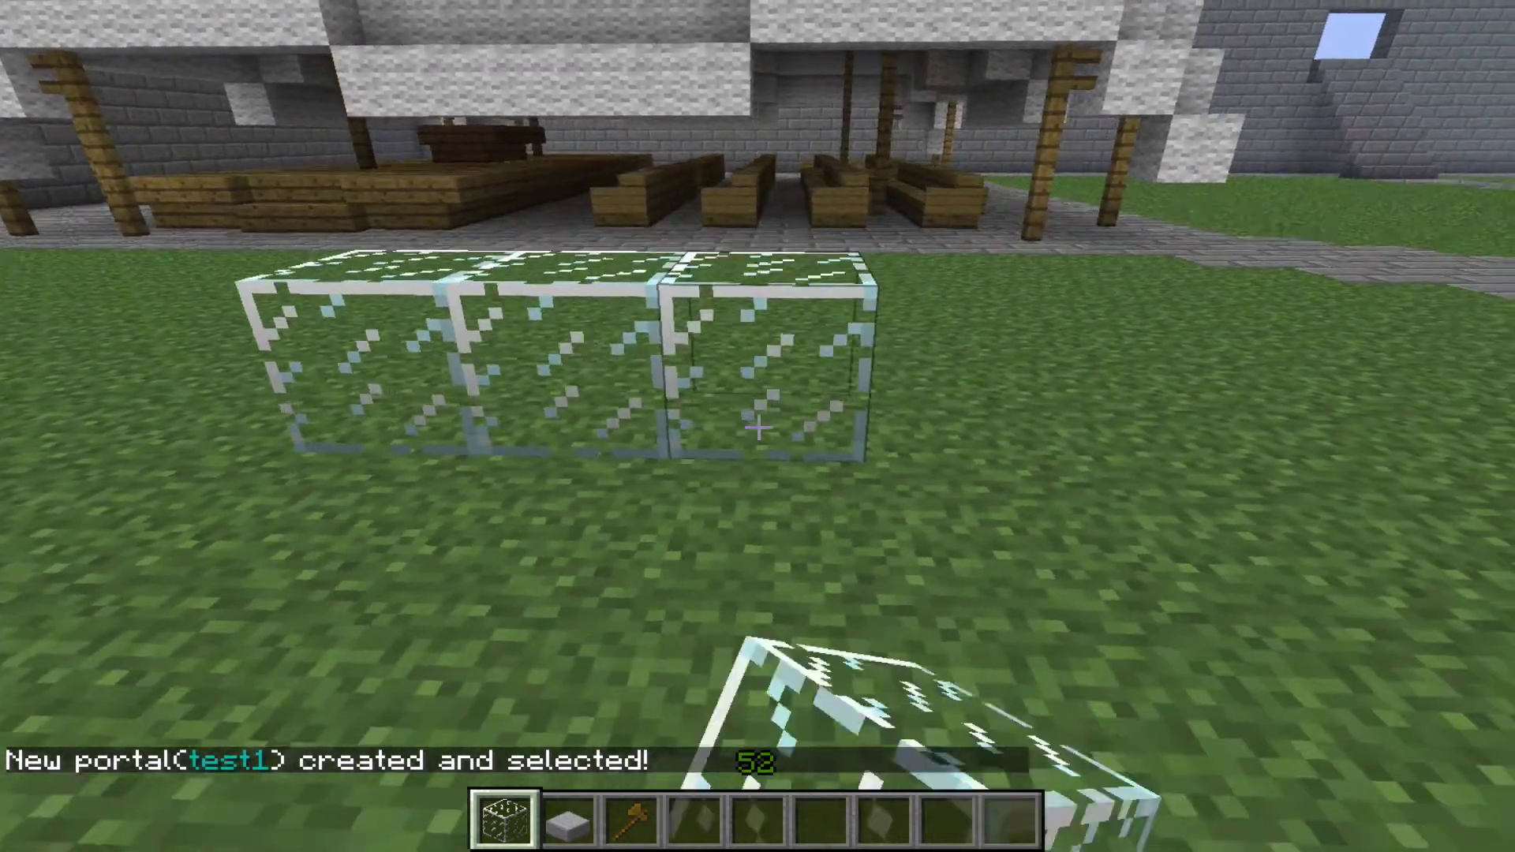
{"action": "right_click", "coordinate": [758, 428]}
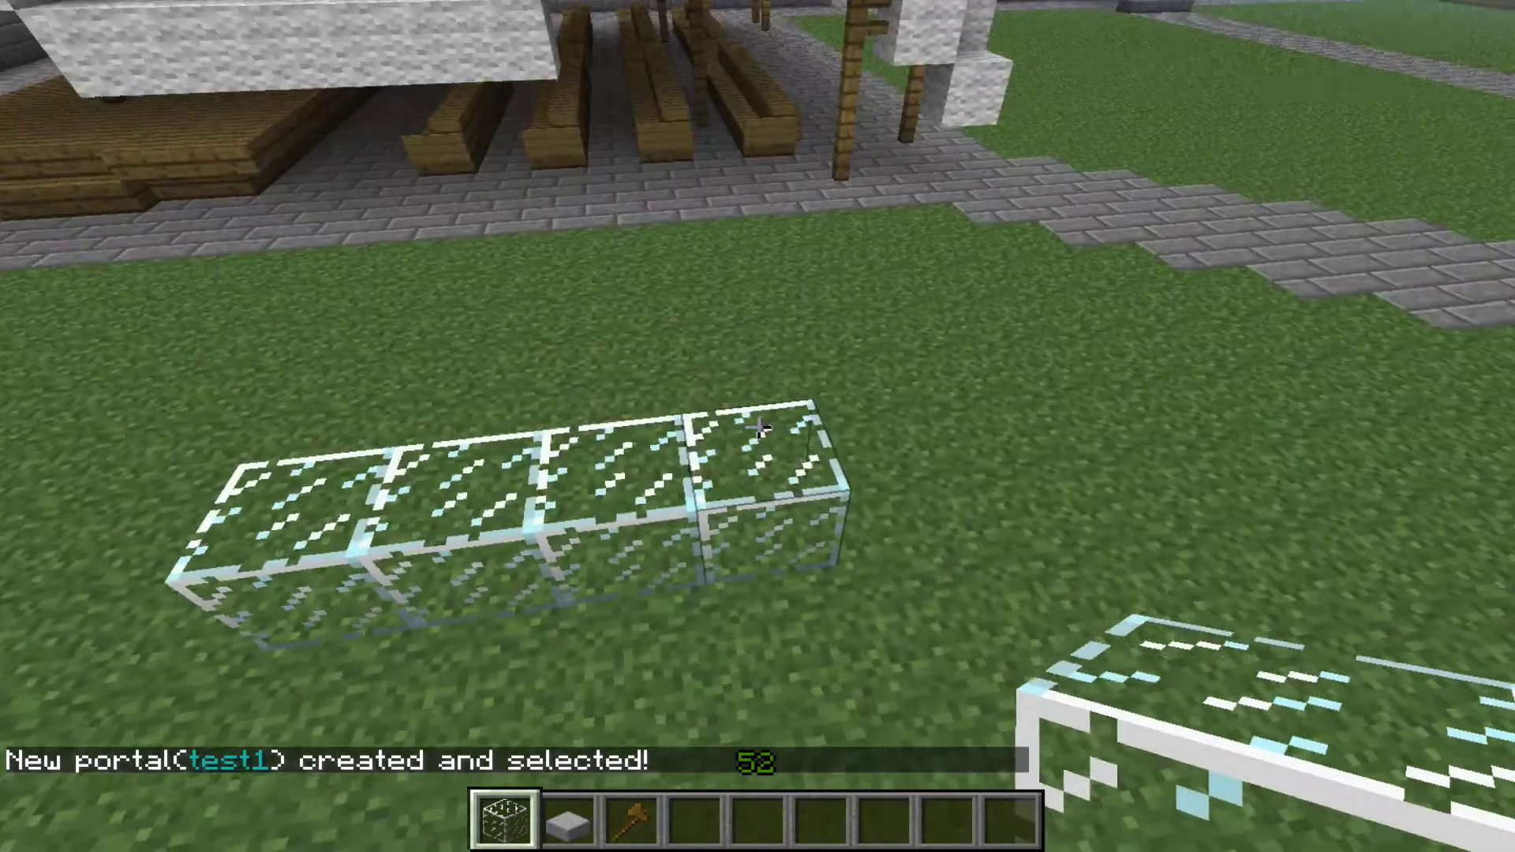
Build glass columns and a top row on the second base to make a frame five blocks high
{"action": "right_click", "coordinate": [758, 427]}
{"action": "right_click", "coordinate": [758, 428]}
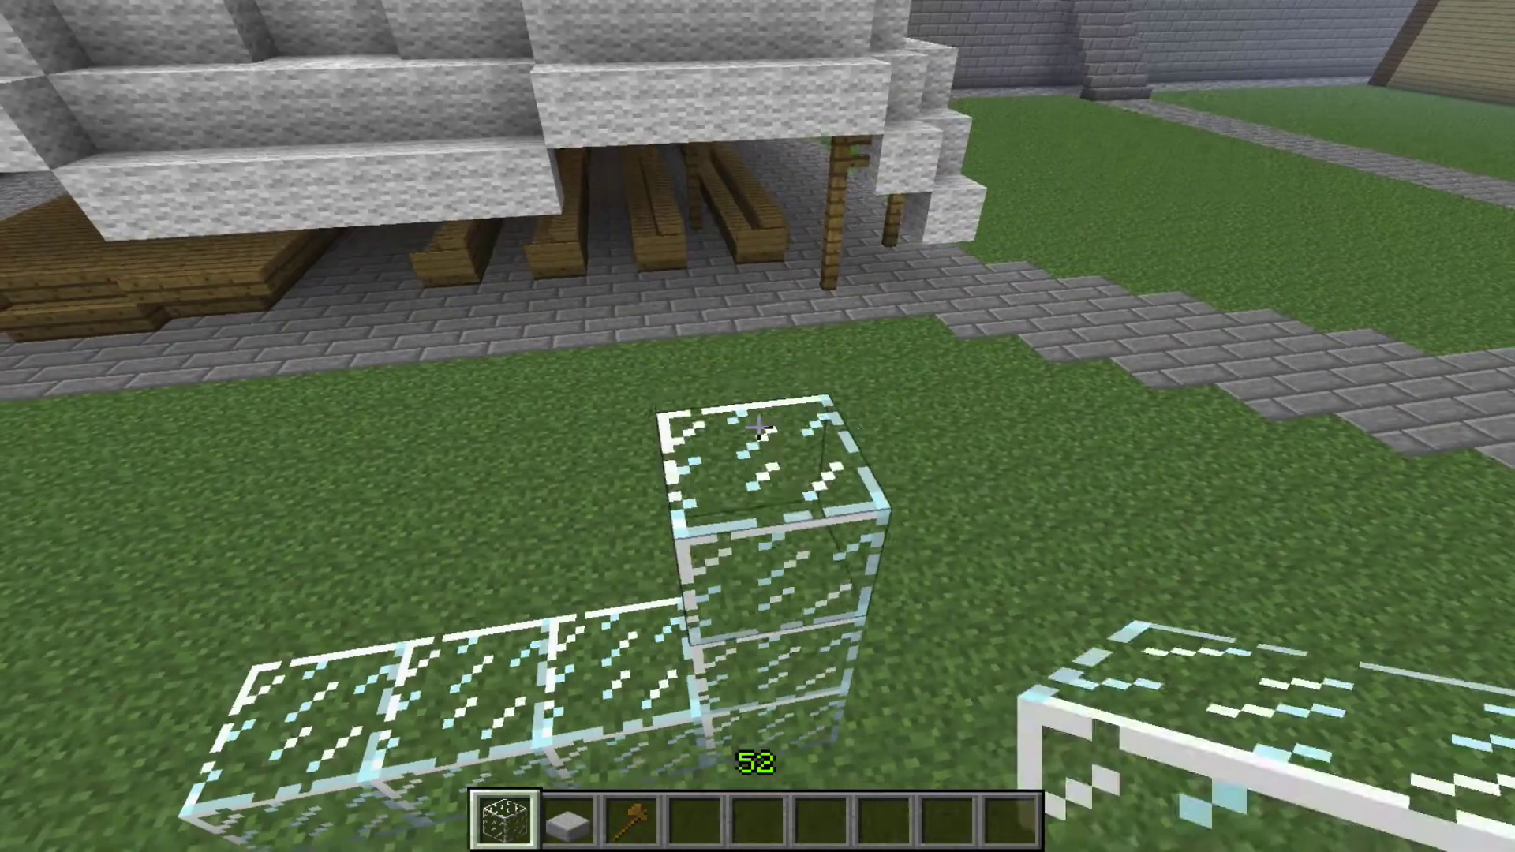
{"action": "right_click", "coordinate": [758, 428]}
{"action": "right_click", "coordinate": [758, 428]}
{"action": "right_click", "coordinate": [758, 427]}
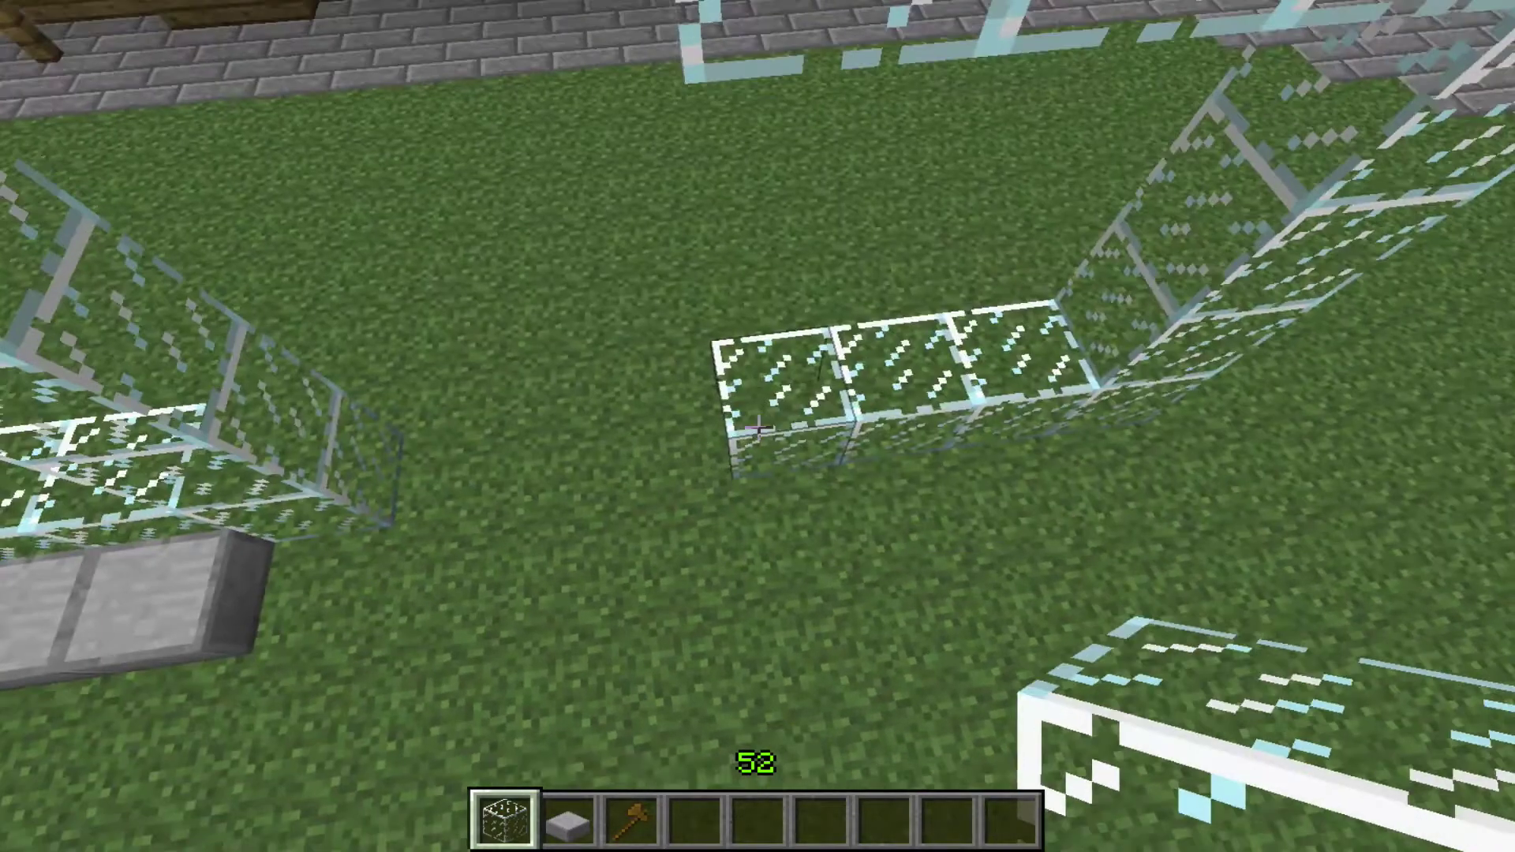
{"action": "right_click", "coordinate": [758, 427]}
{"action": "right_click", "coordinate": [758, 428]}
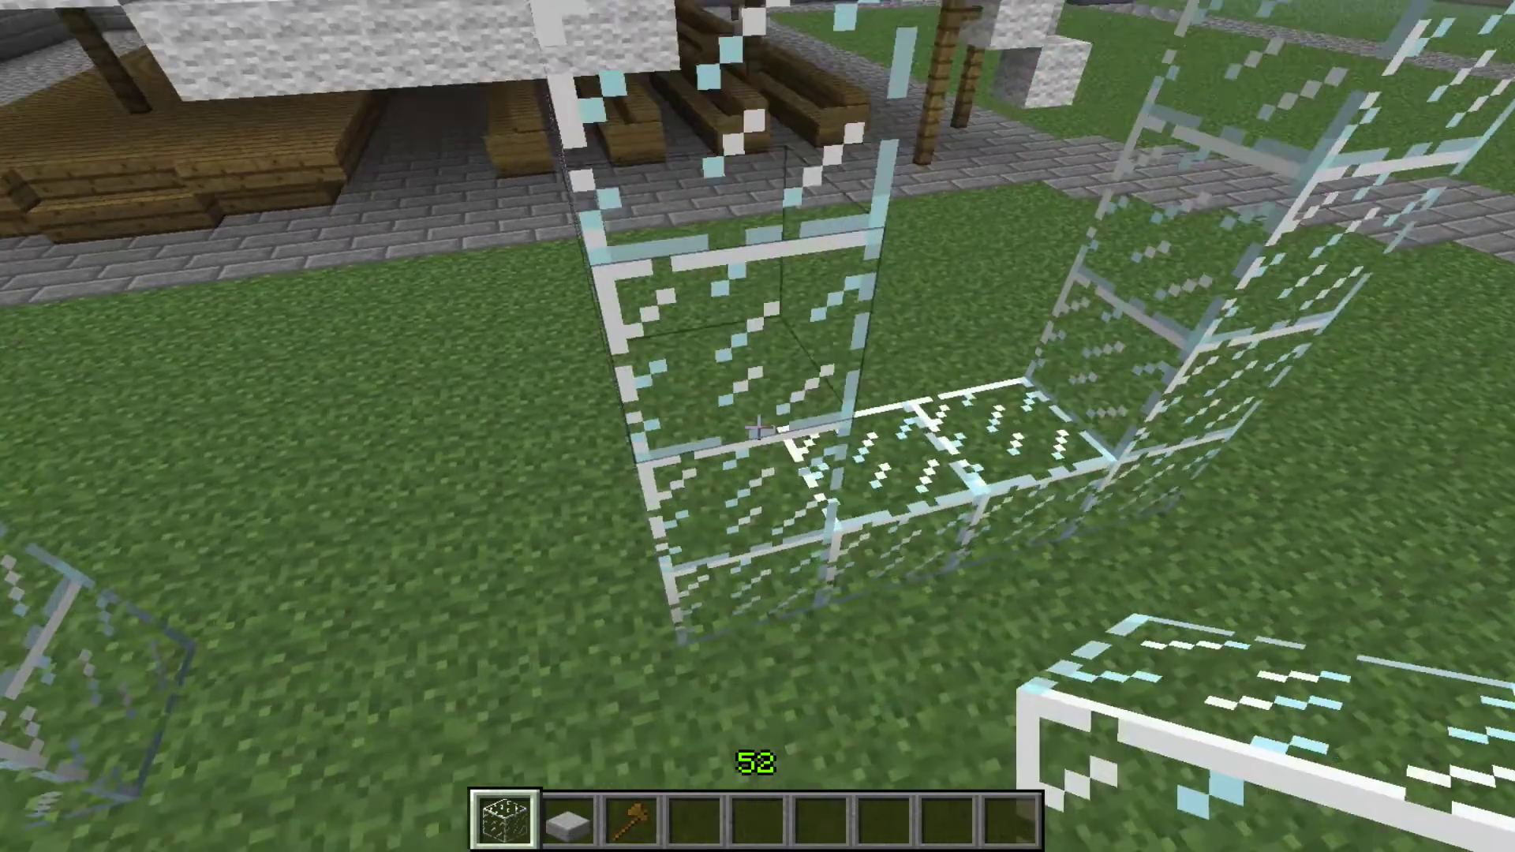
Place two stone slabs in front of the second glass frame's opening
{"action": "key", "text": "2"}
{"action": "right_click", "coordinate": [759, 427]}
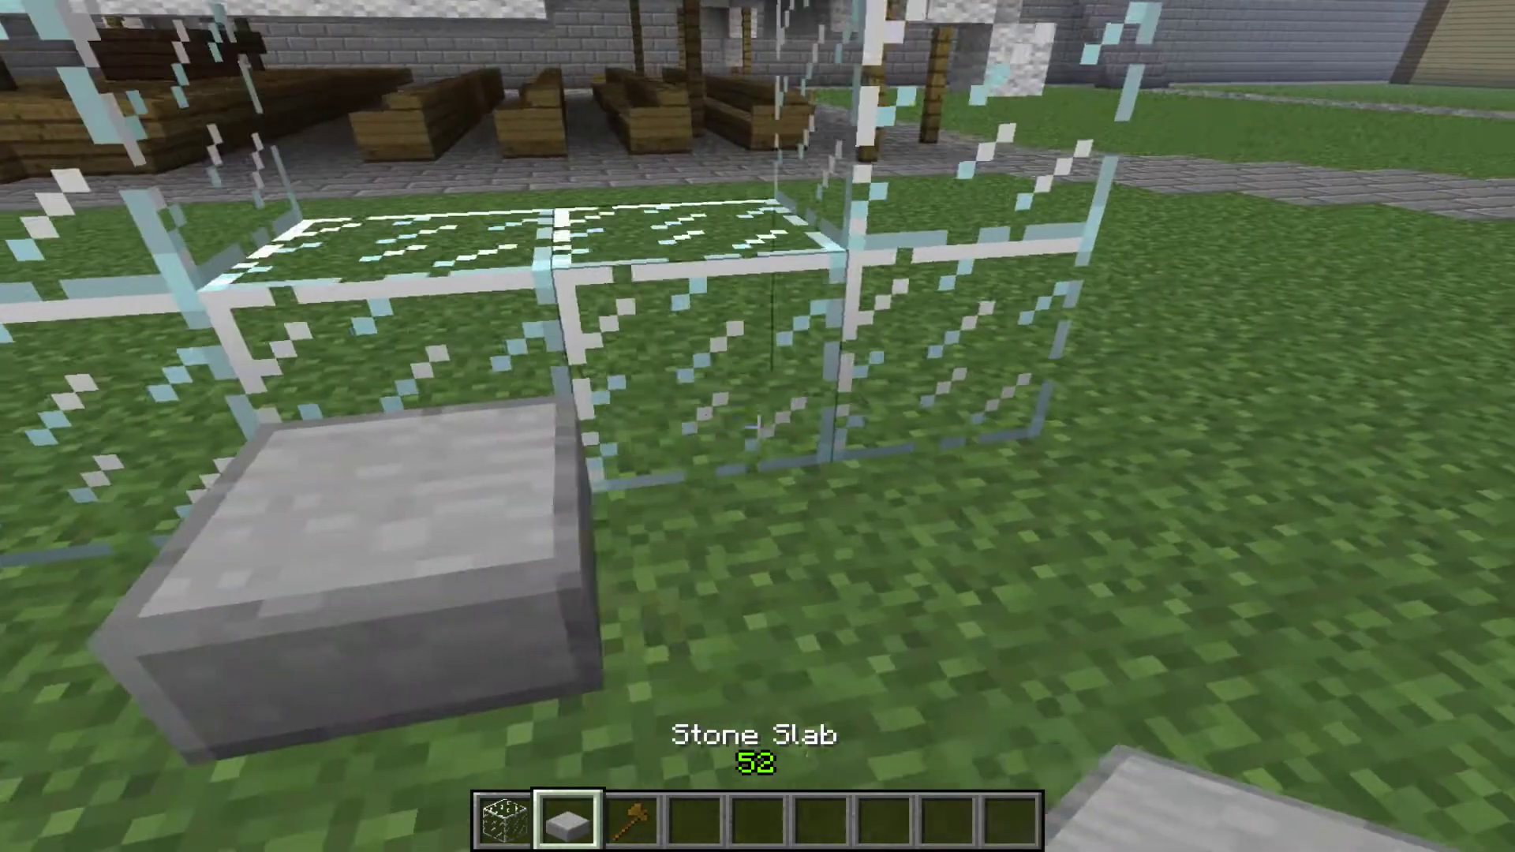
{"action": "right_click", "coordinate": [758, 428]}
Mark the second frame's lower left and upper right corner blocks as the region and run /mvp create test2
{"action": "key", "text": "3"}
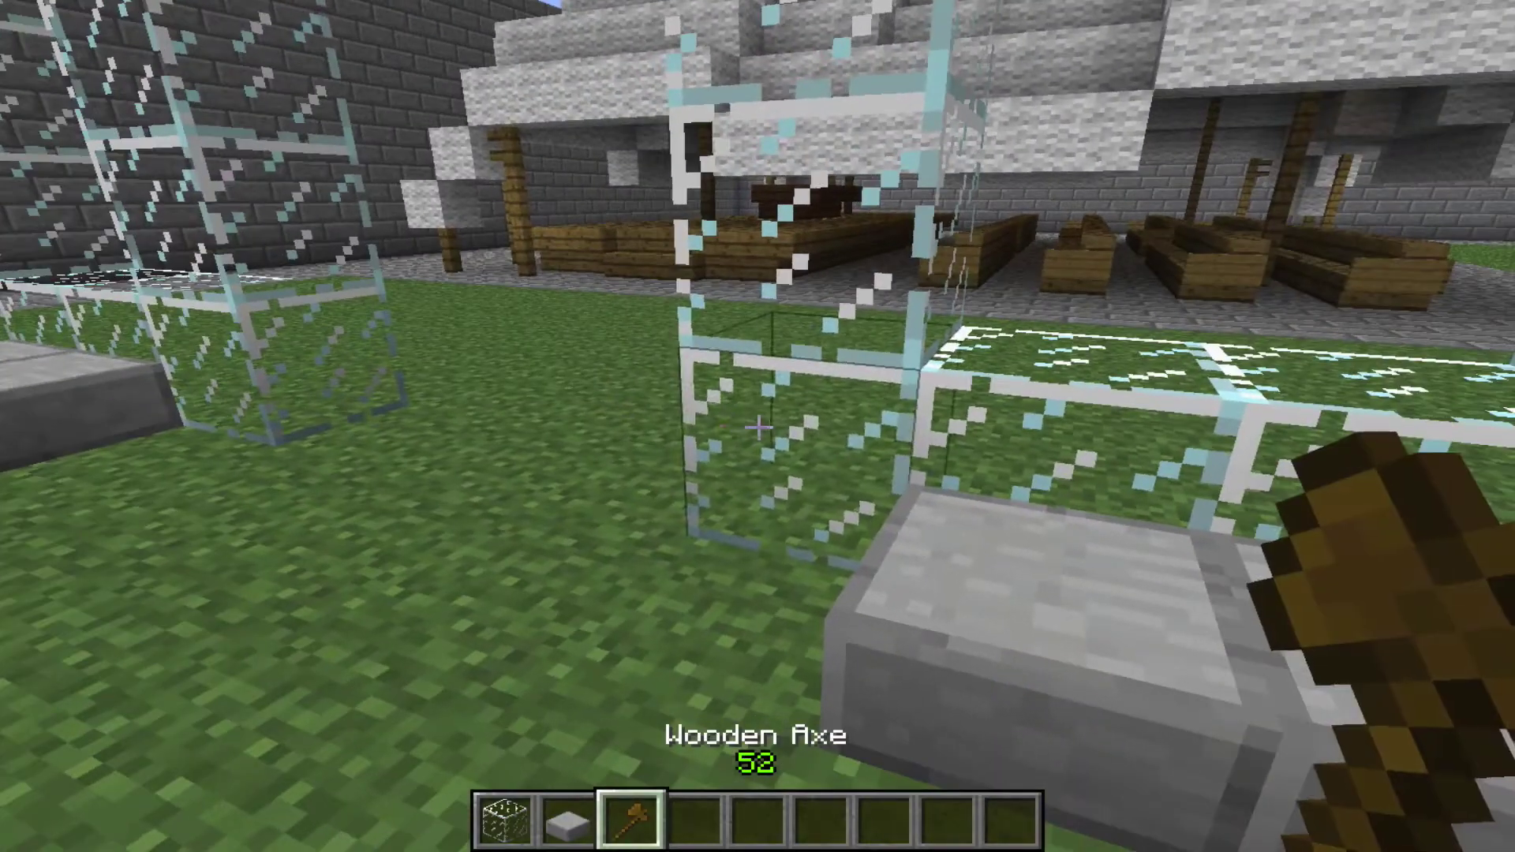
{"action": "left_click", "coordinate": [758, 428]}
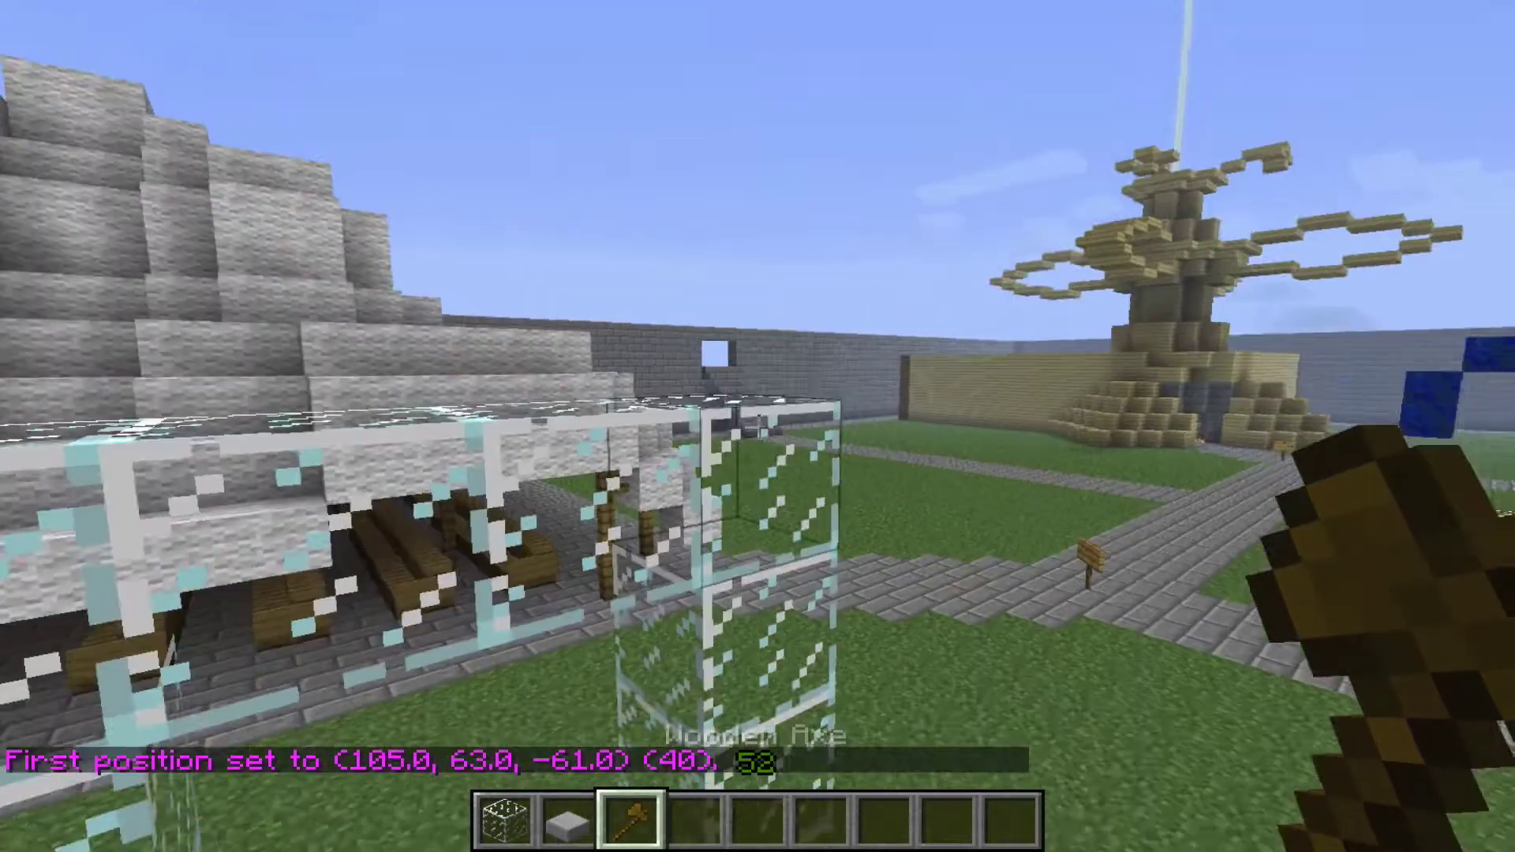
{"action": "right_click", "coordinate": [759, 427]}
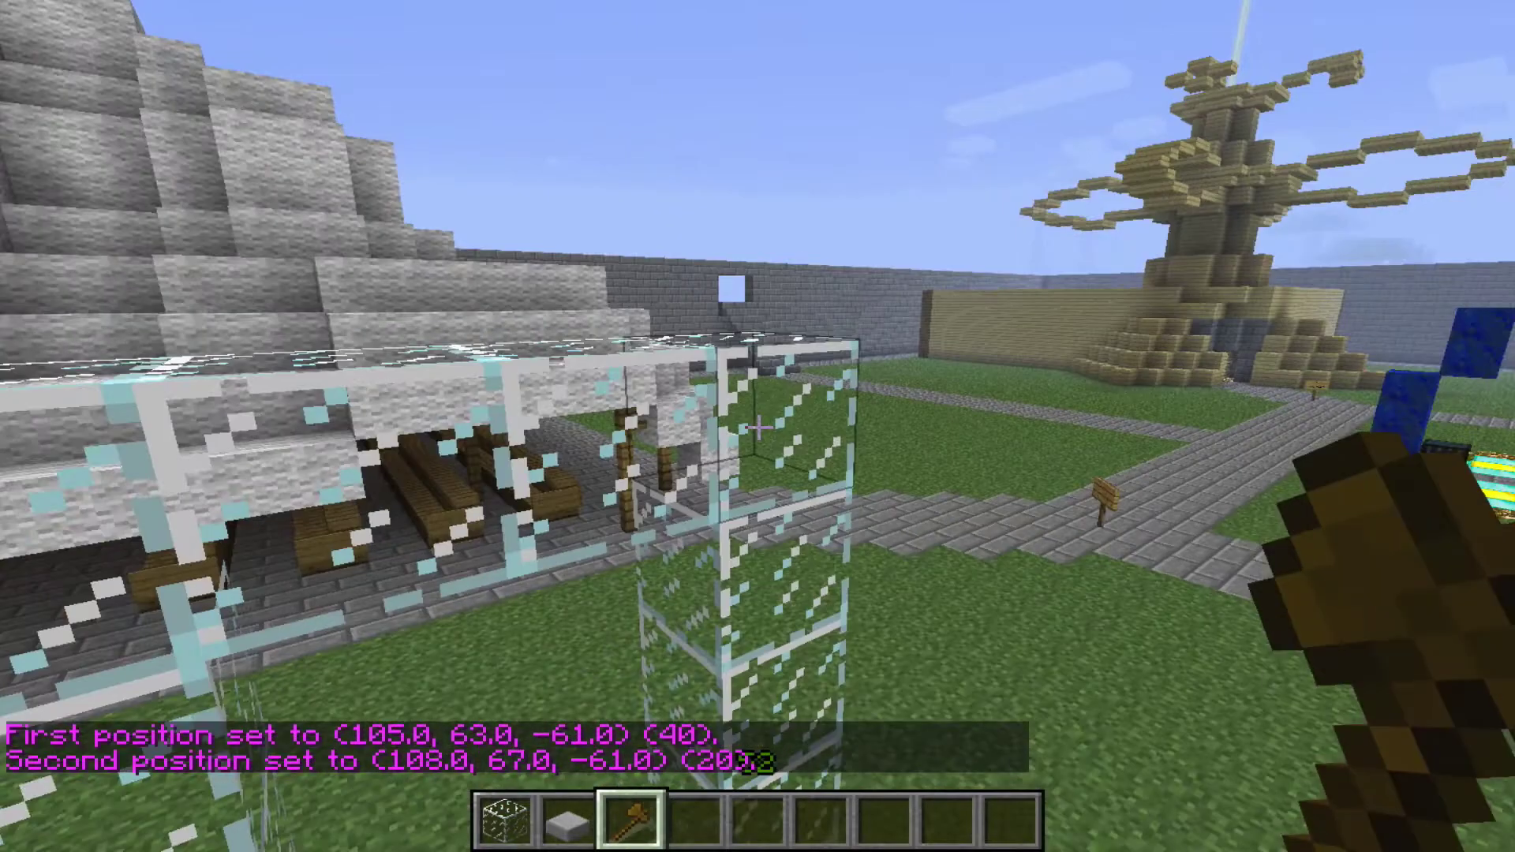
{"action": "key", "text": "slash"}
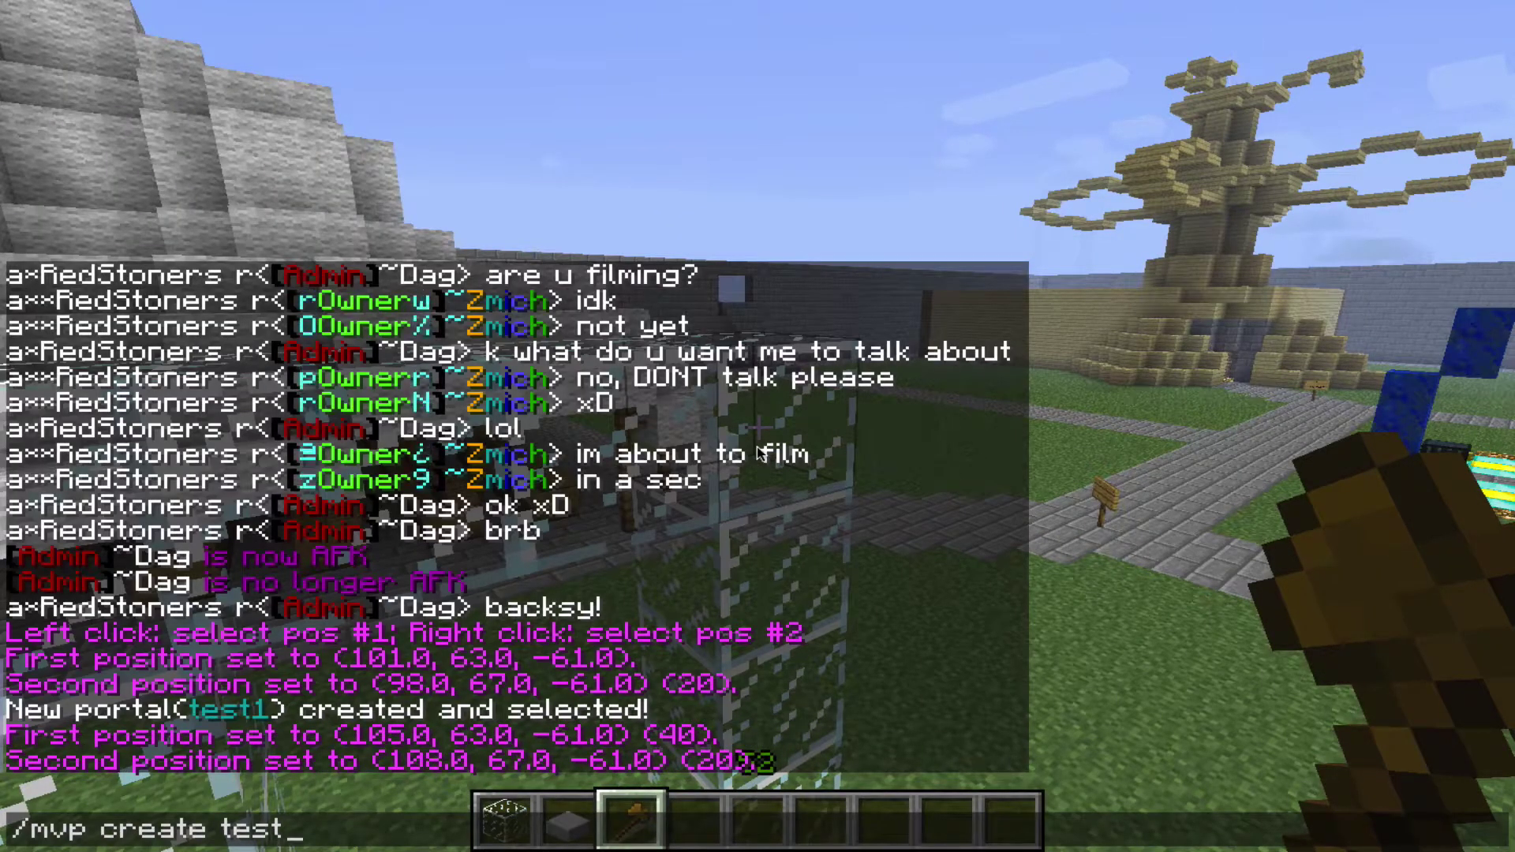
{"action": "type", "text": "mvp create test2"}
{"action": "key", "text": "Return"}
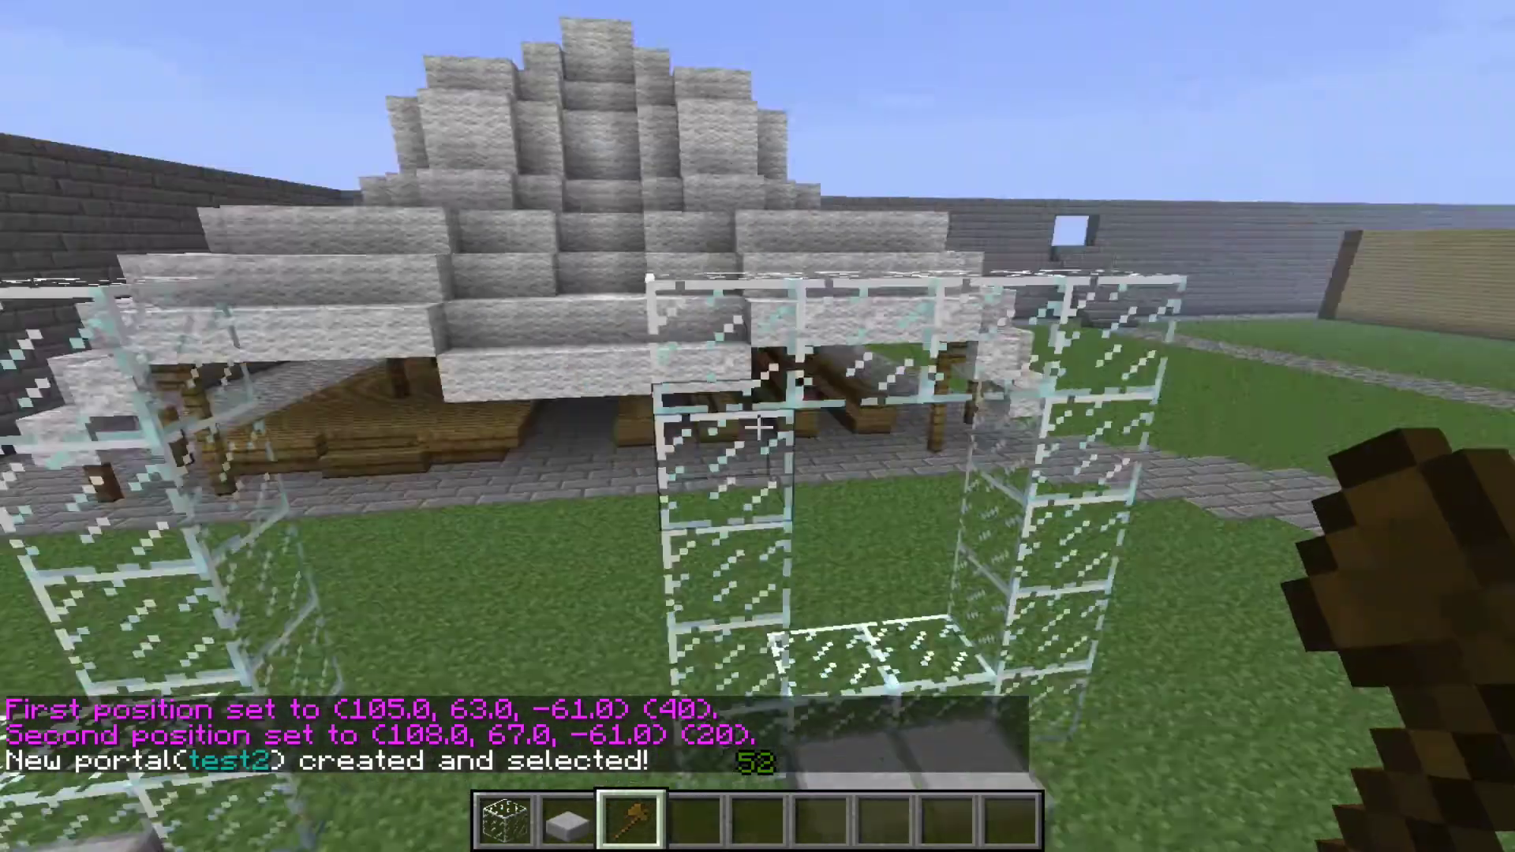
Return to the first glass frame and select its portal with /mvp select test1
{"action": "key", "text": "s"}
{"action": "key", "text": "shift"}
{"action": "key", "text": "w"}
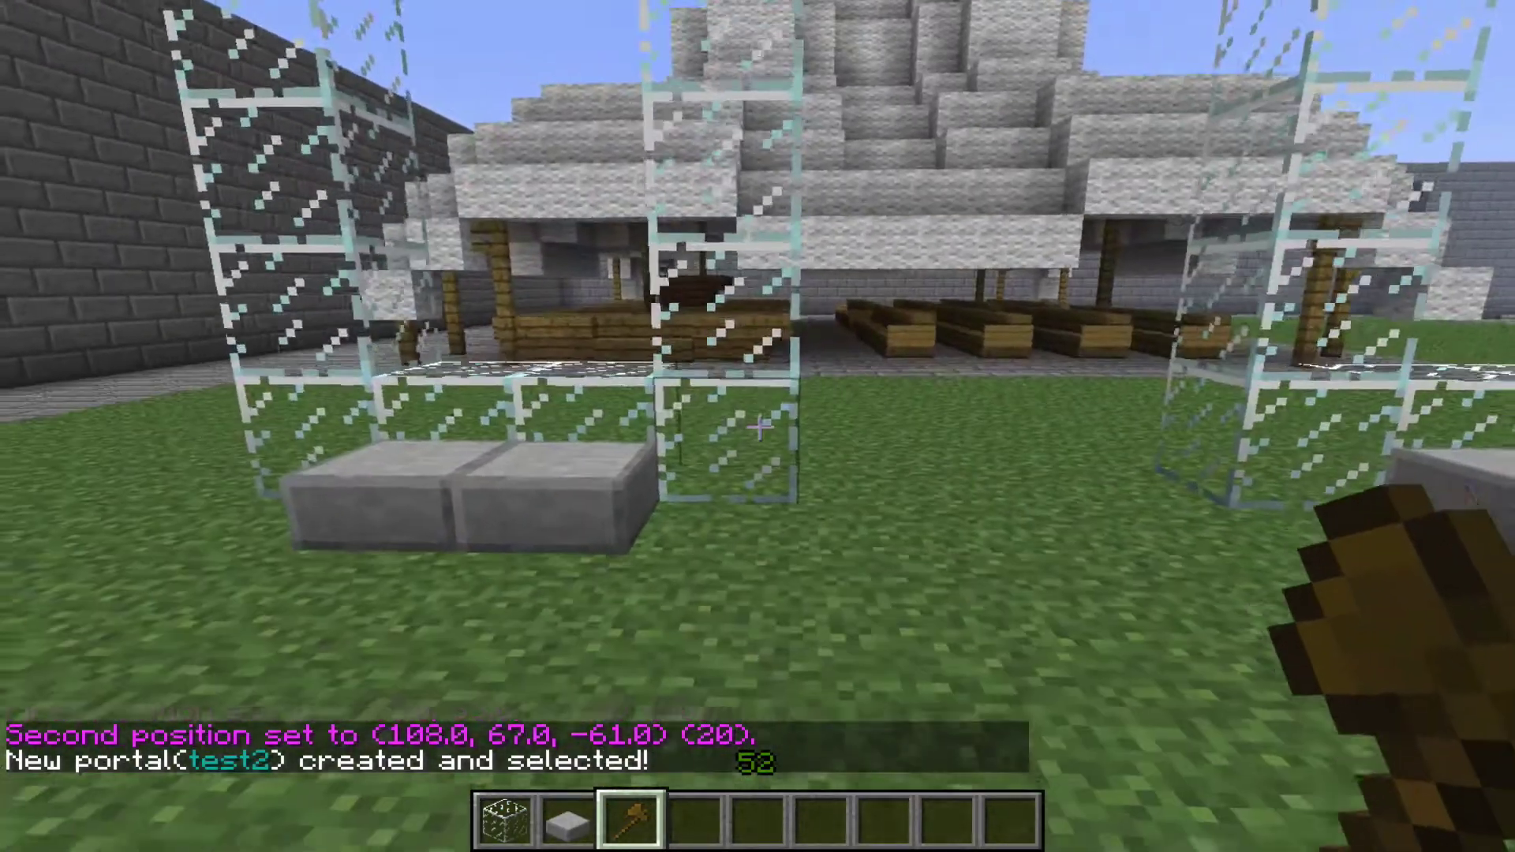
{"action": "key", "text": "w"}
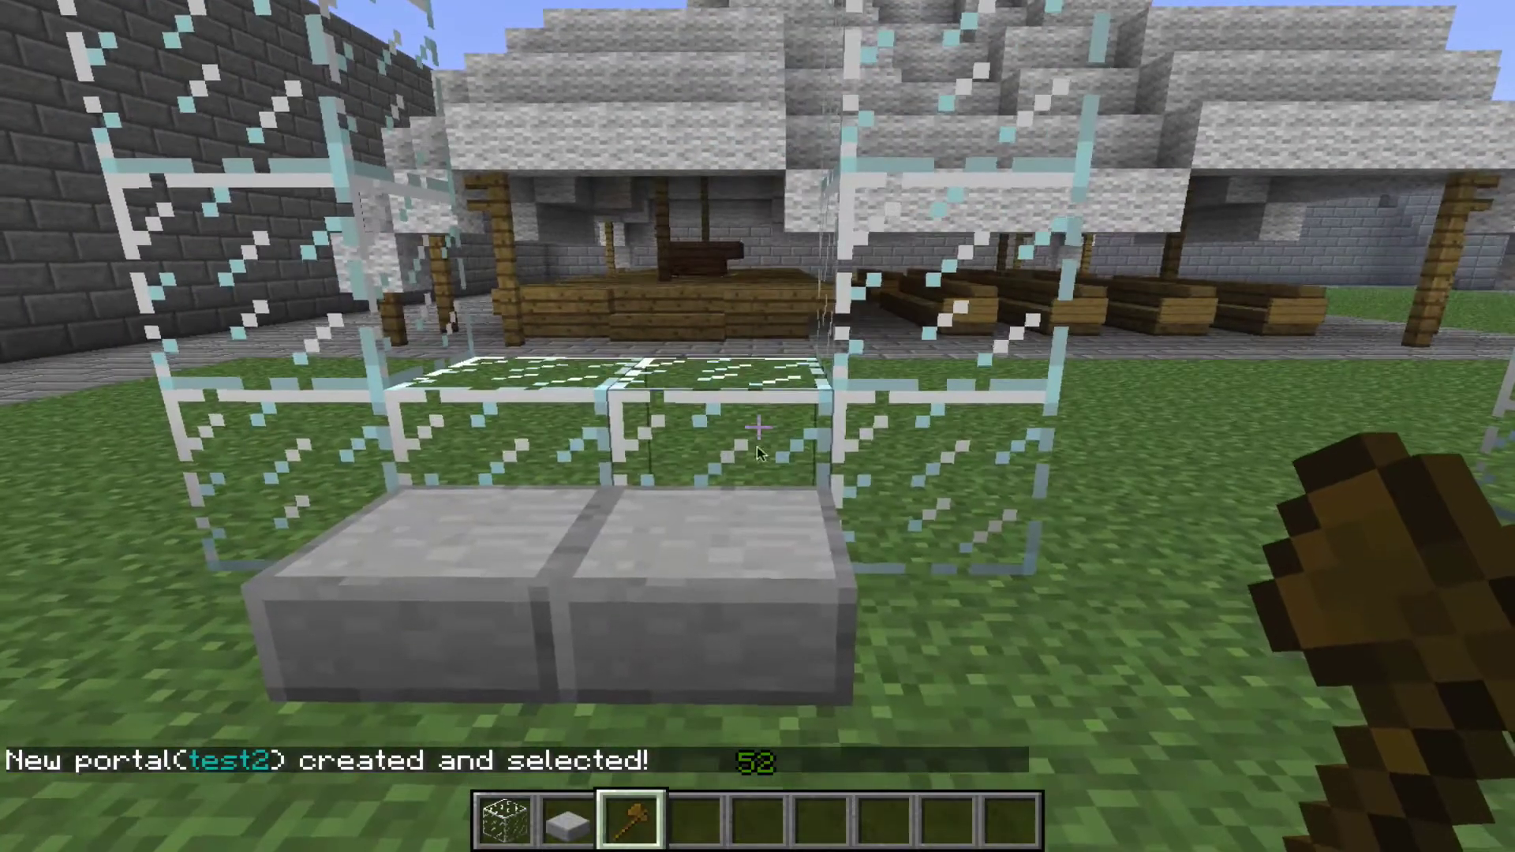
{"action": "key", "text": "slash"}
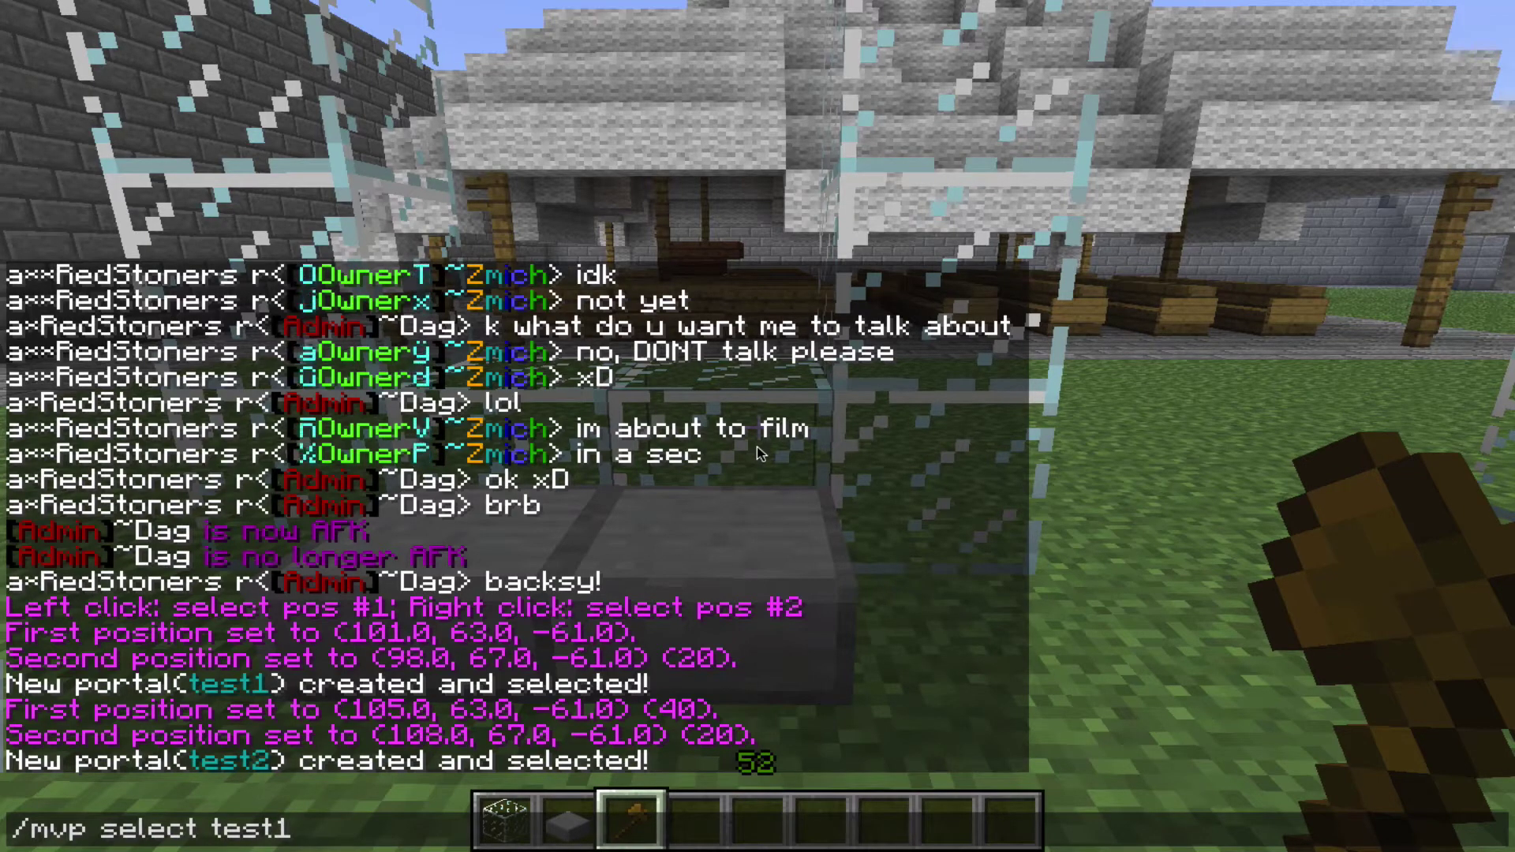
{"action": "key", "text": "Return"}
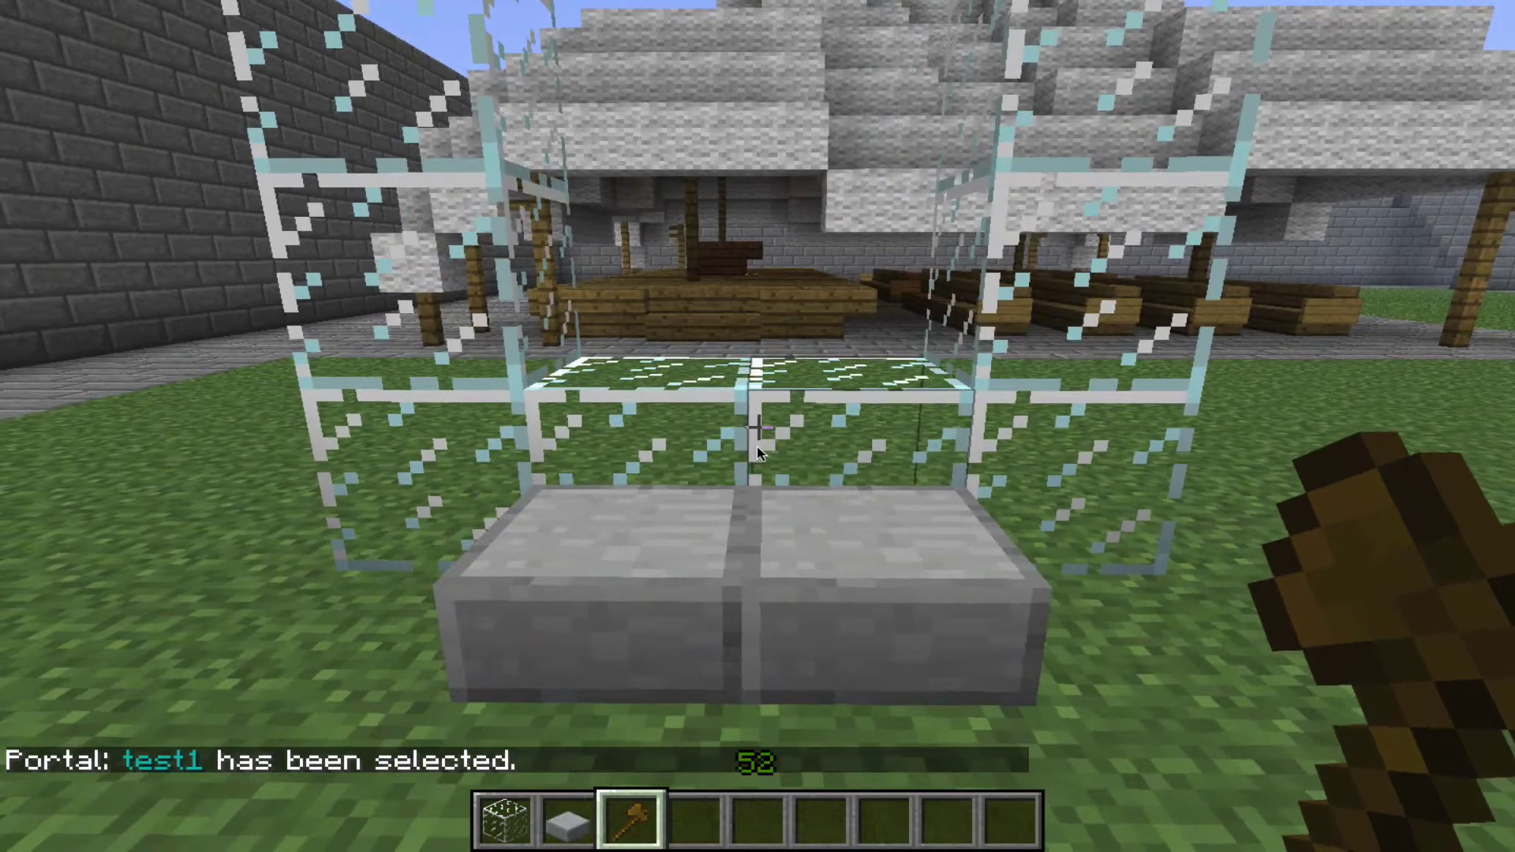
Set the selected portal's destination with /mvp modify dest p:test2 and walk through the first frame to test it
{"action": "key", "text": "slash"}
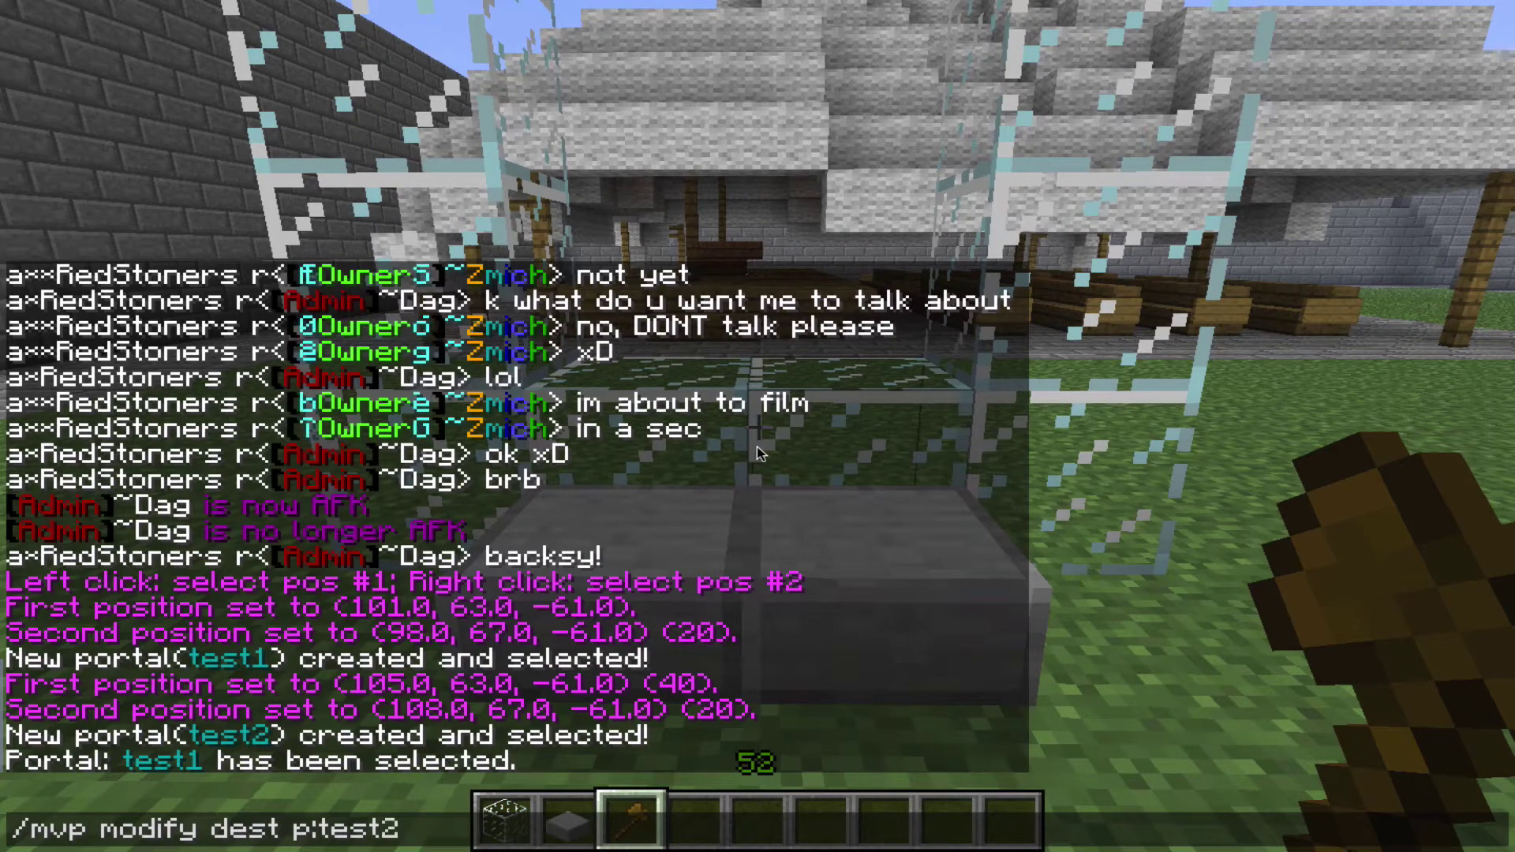
{"action": "key", "text": "Return"}
{"action": "key", "text": "w"}
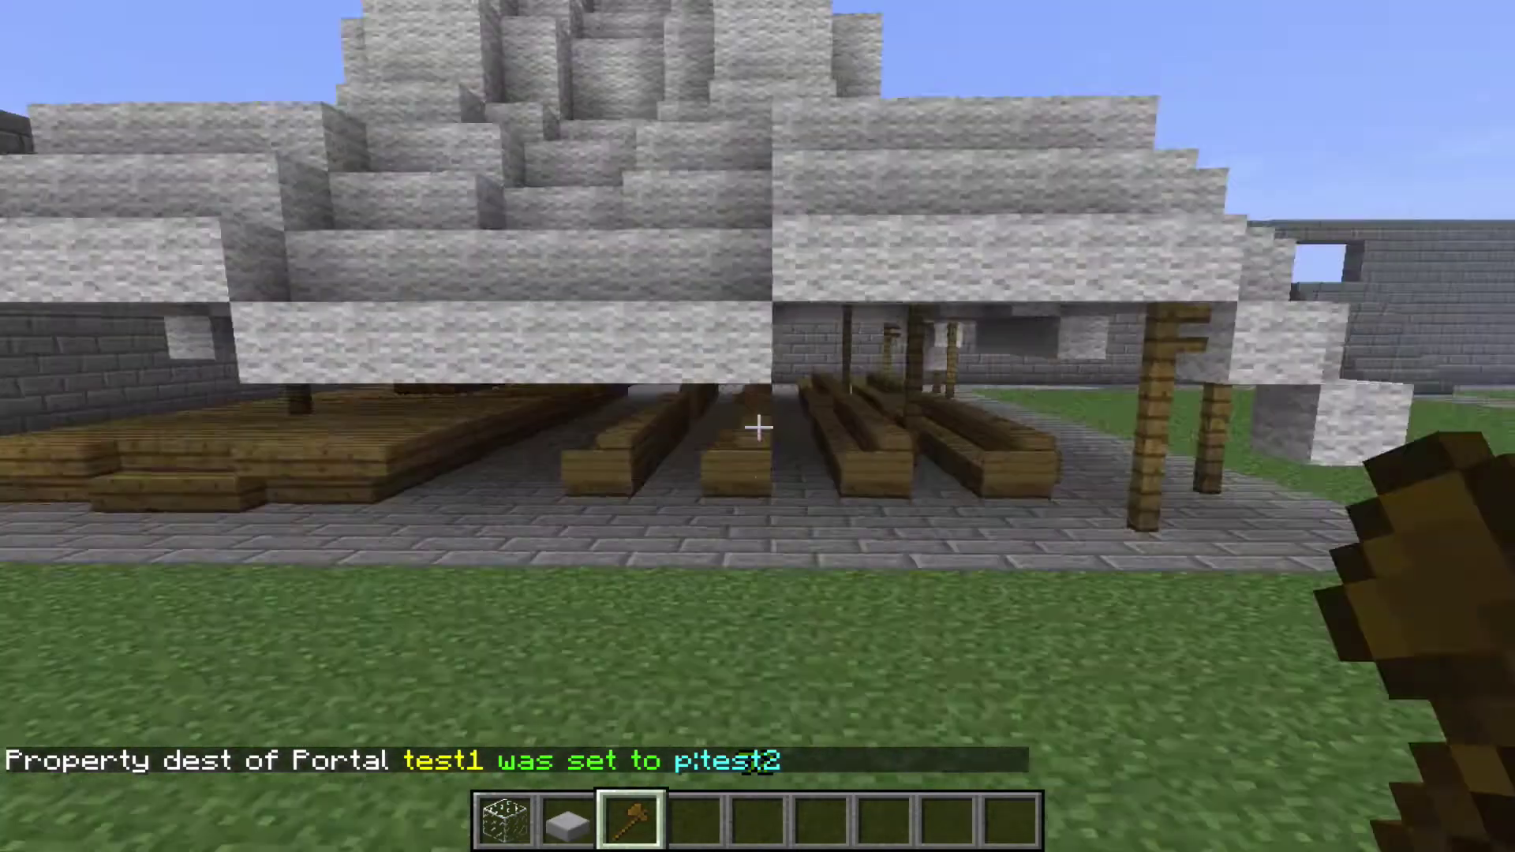
{"action": "key", "text": "s"}
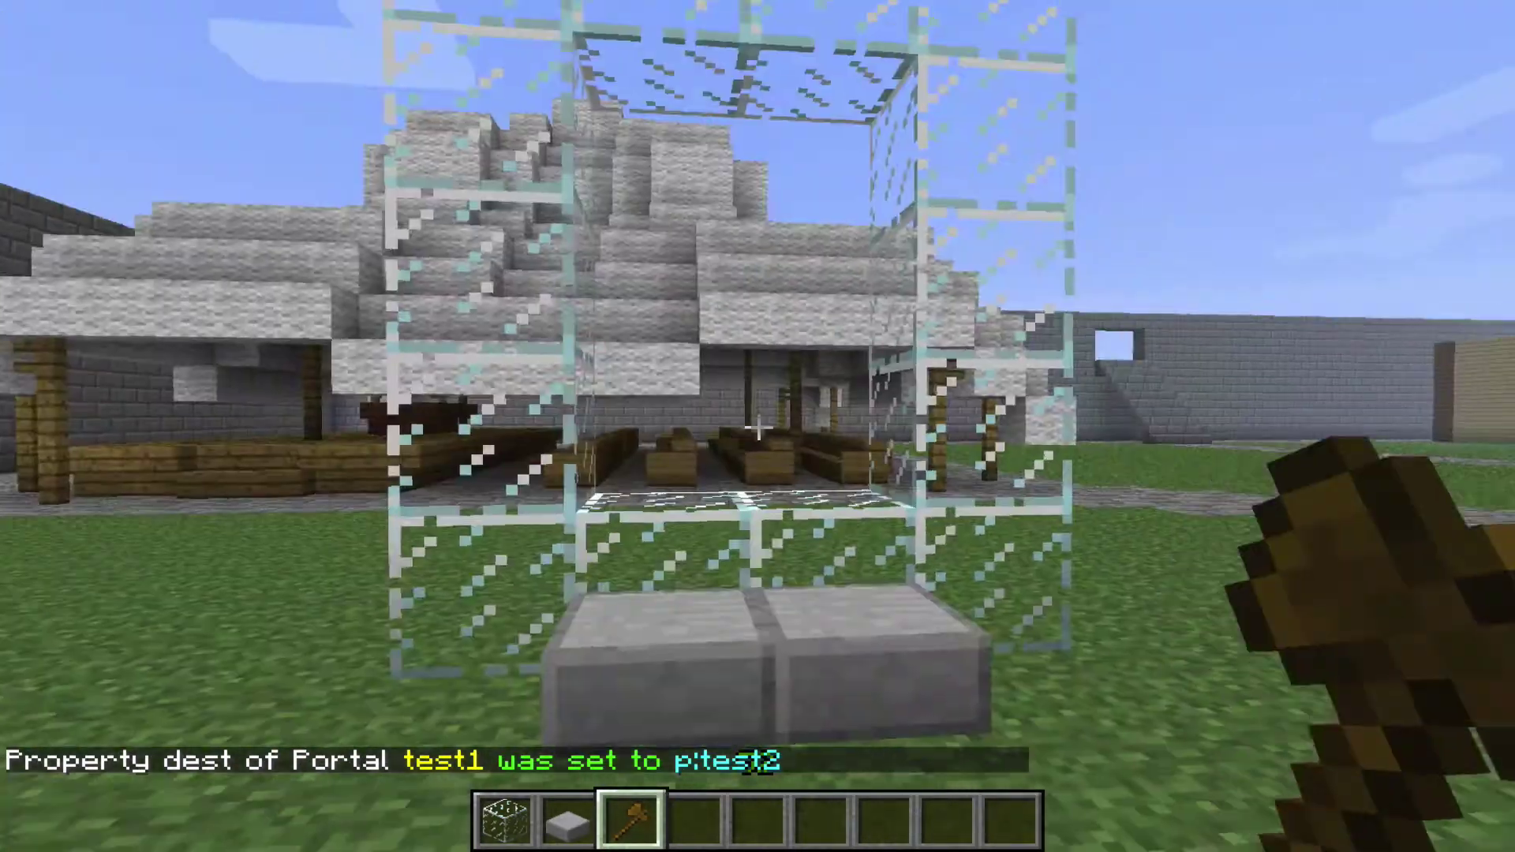
Go up to the second glass frame and select its portal with /mvp select test2
{"action": "key", "text": "w"}
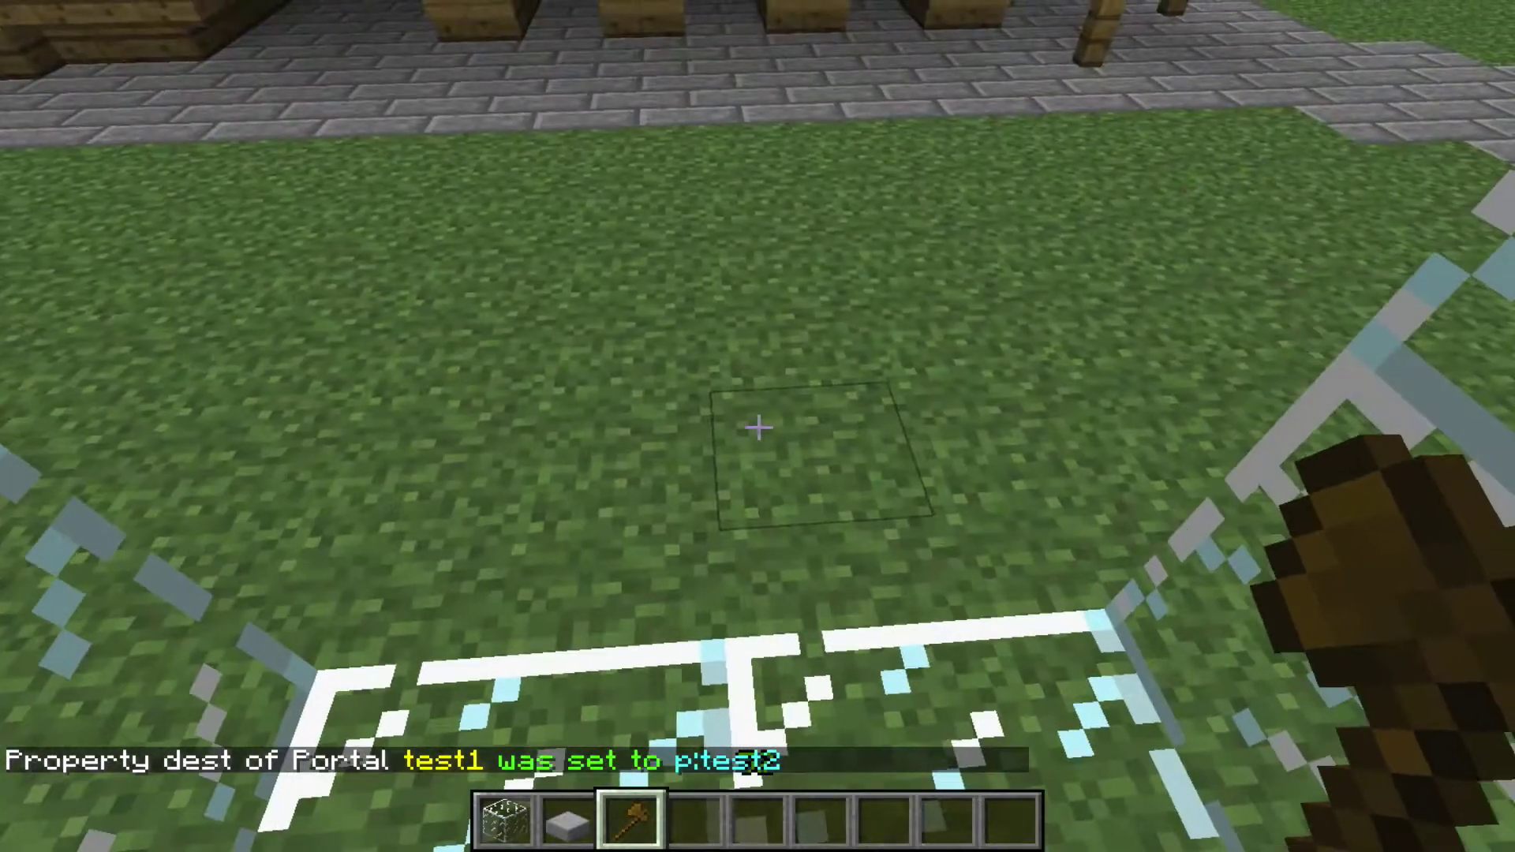
{"action": "key", "text": "slash"}
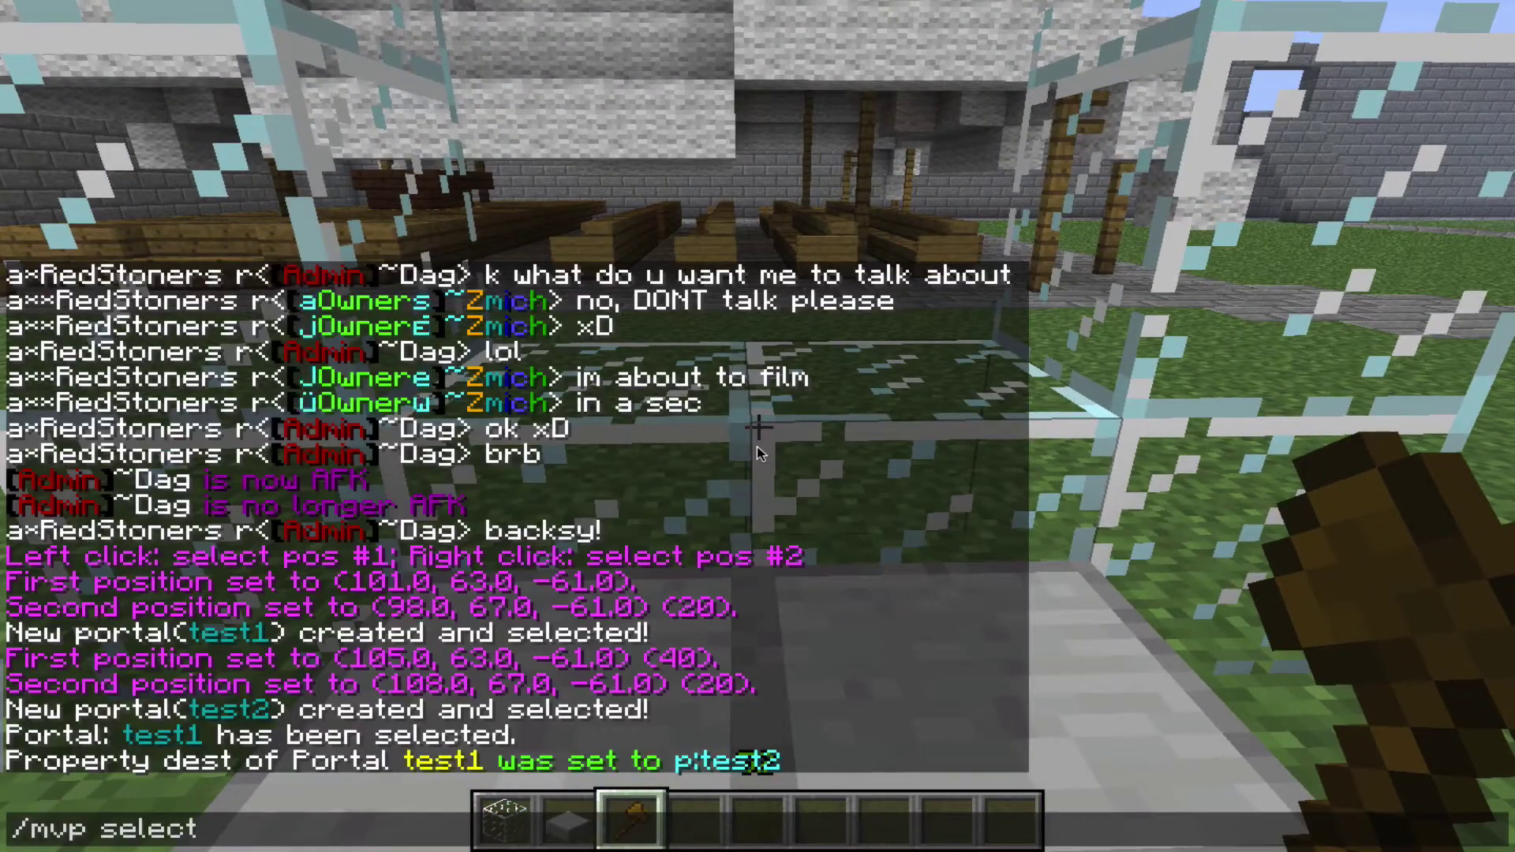
{"action": "type", "text": "mvp select test2"}
{"action": "key", "text": "Return"}
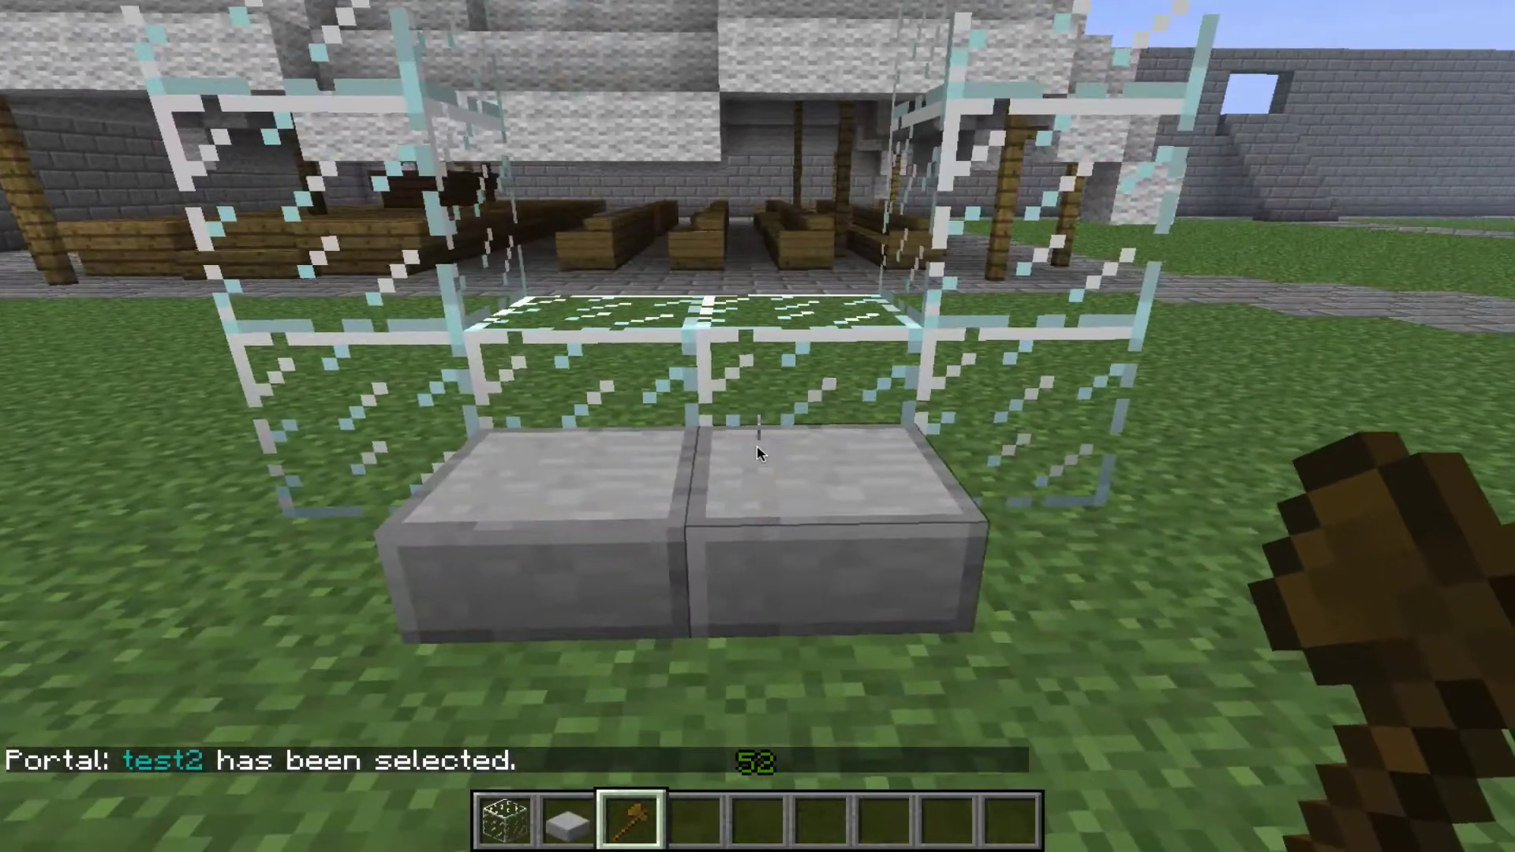
Set the selected portal's destination with /mvp modify dest p:test1 and walk through the second frame to test it
{"action": "key", "text": "slash"}
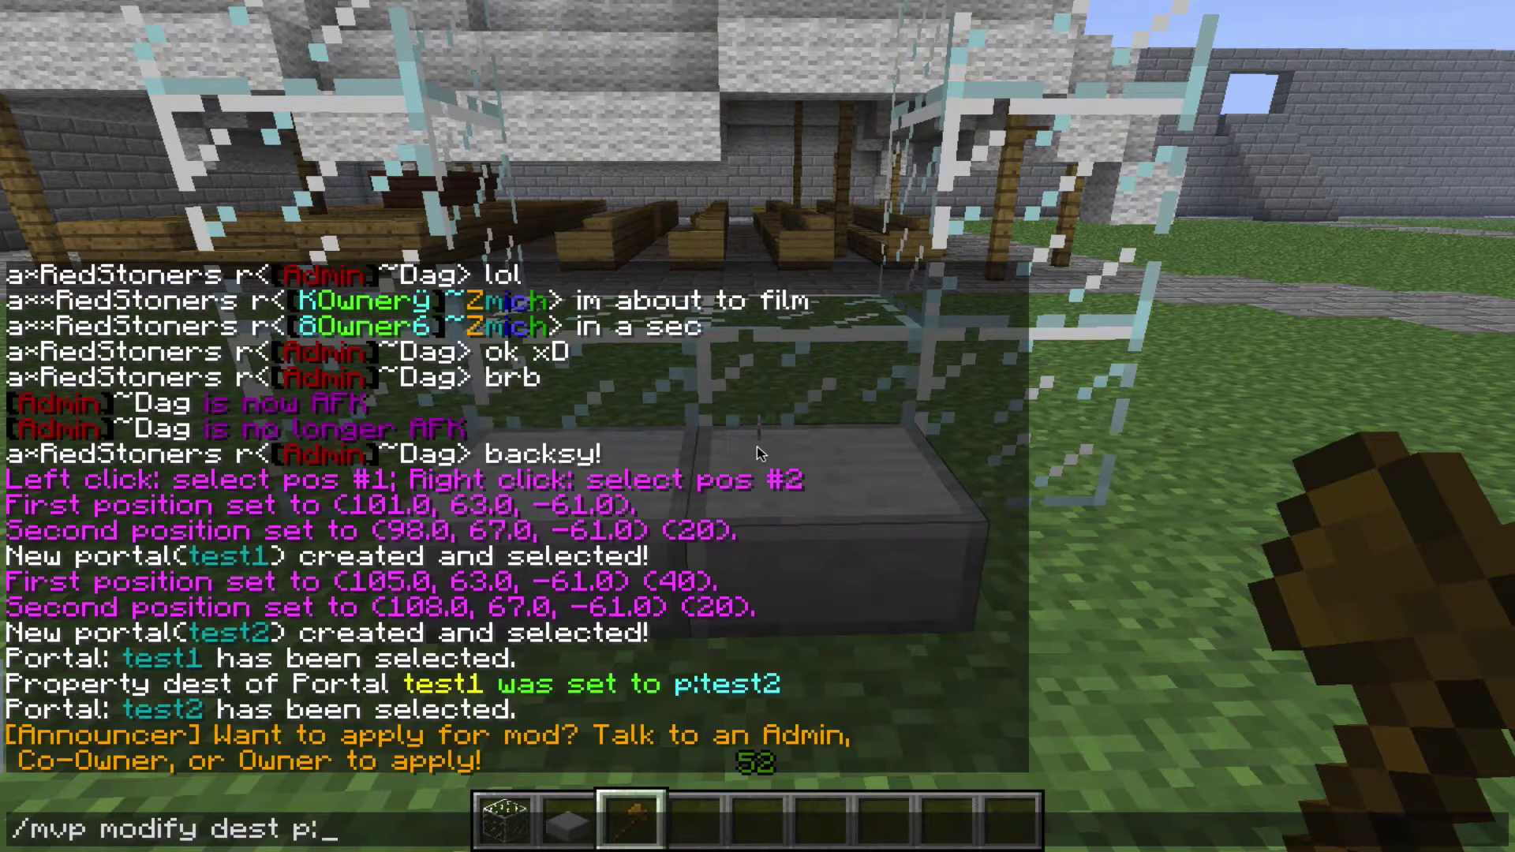
{"action": "key", "text": "Return"}
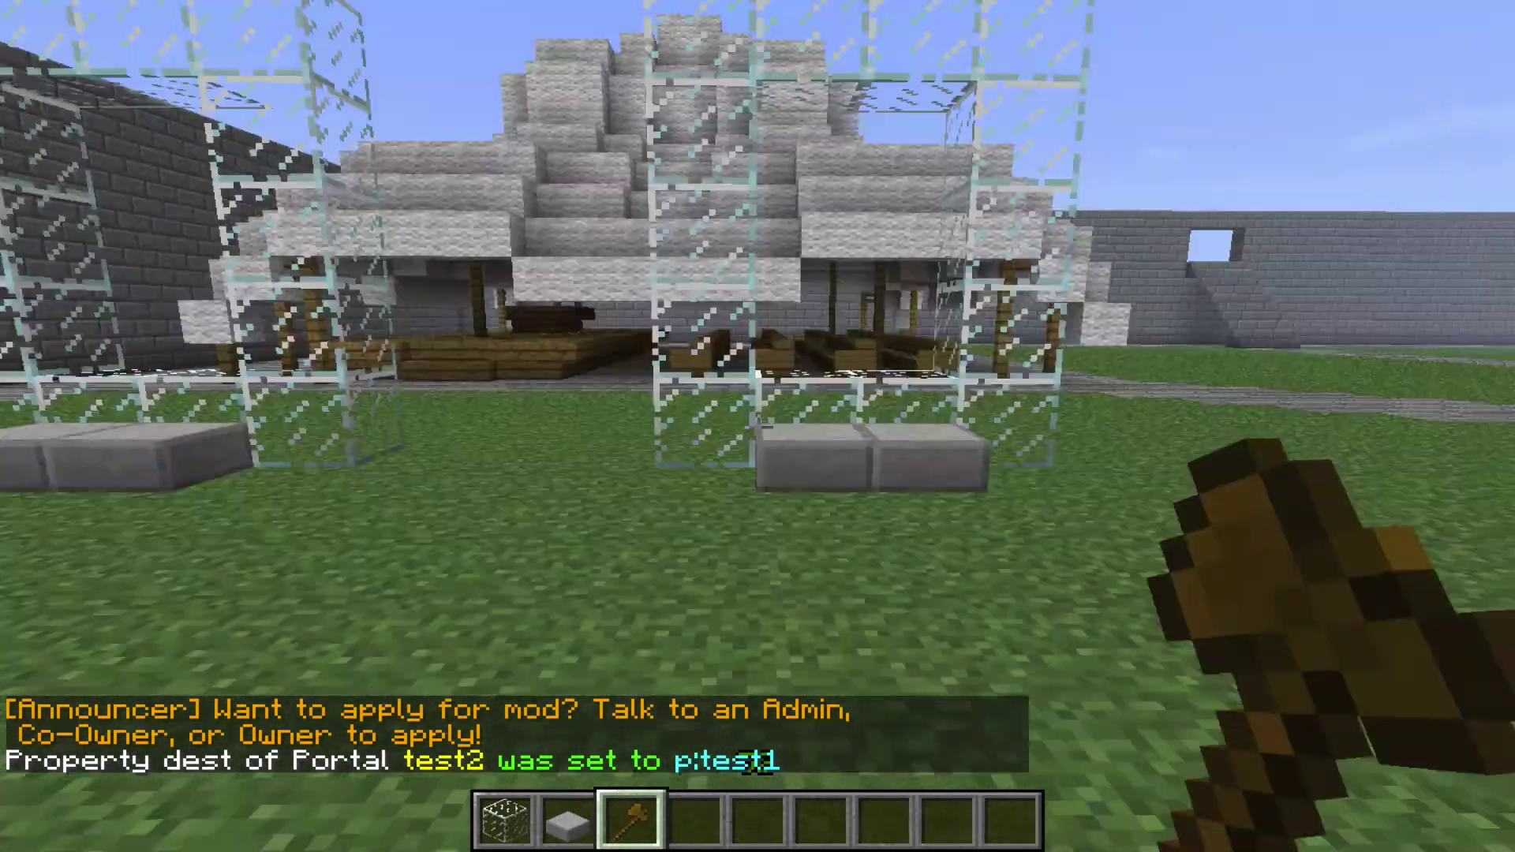
{"action": "key", "text": "w"}
{"action": "key", "text": "w"}
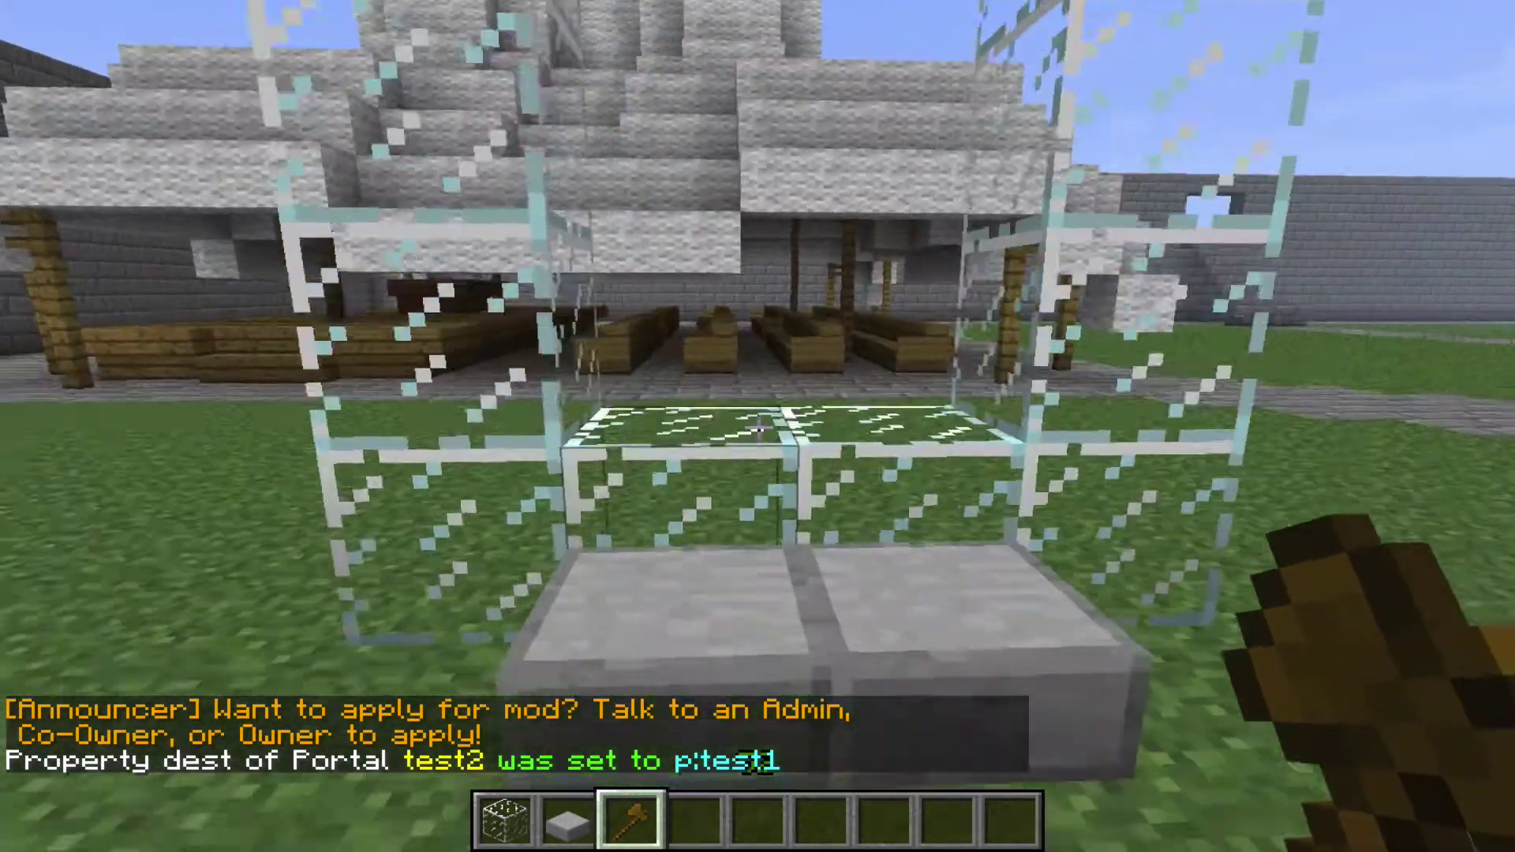
{"action": "key", "text": "w"}
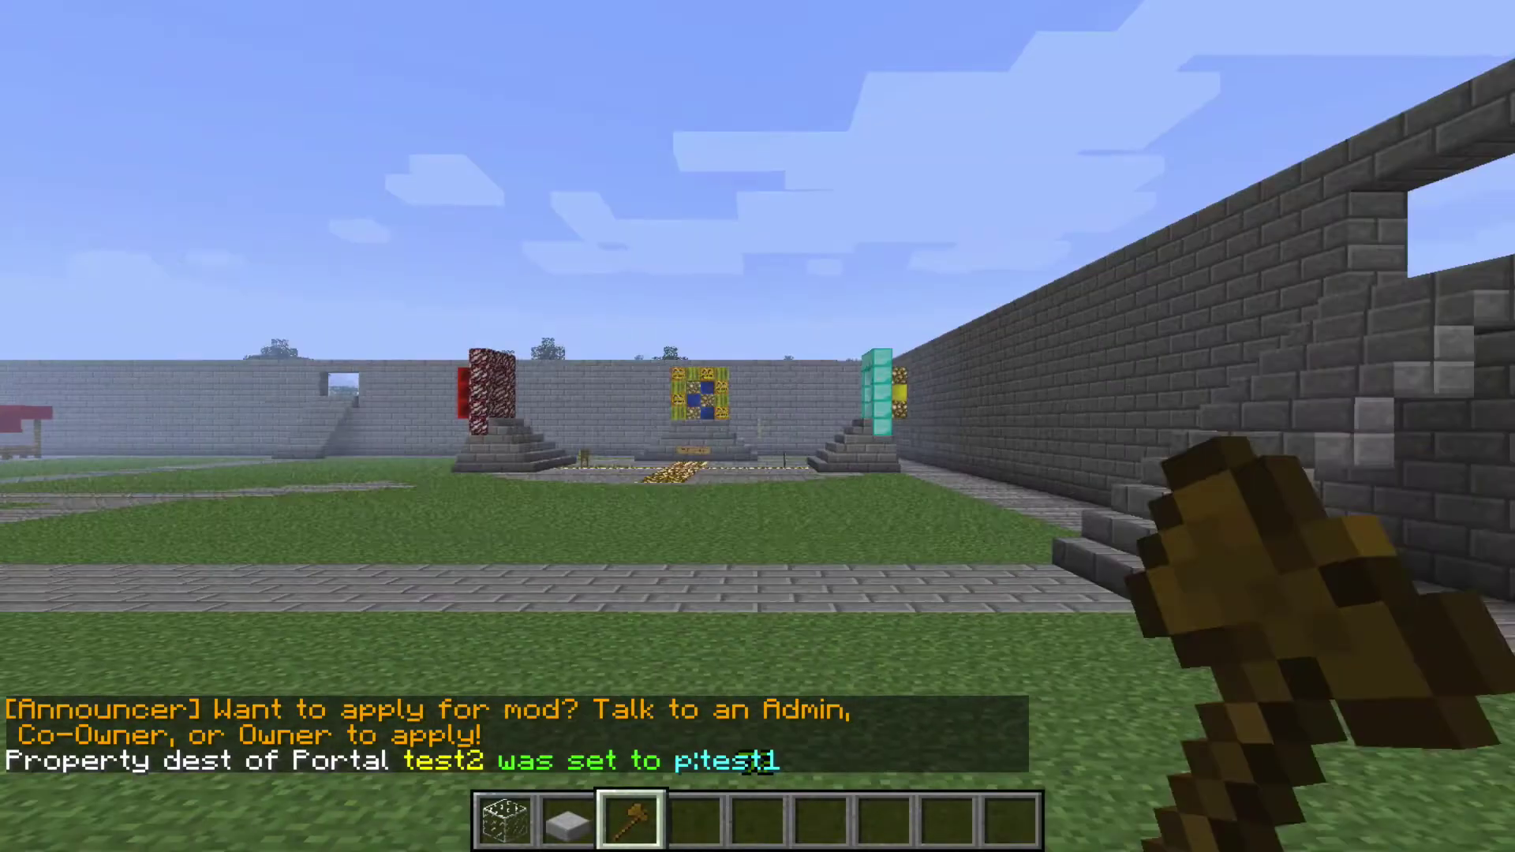
{"action": "key", "text": "s"}
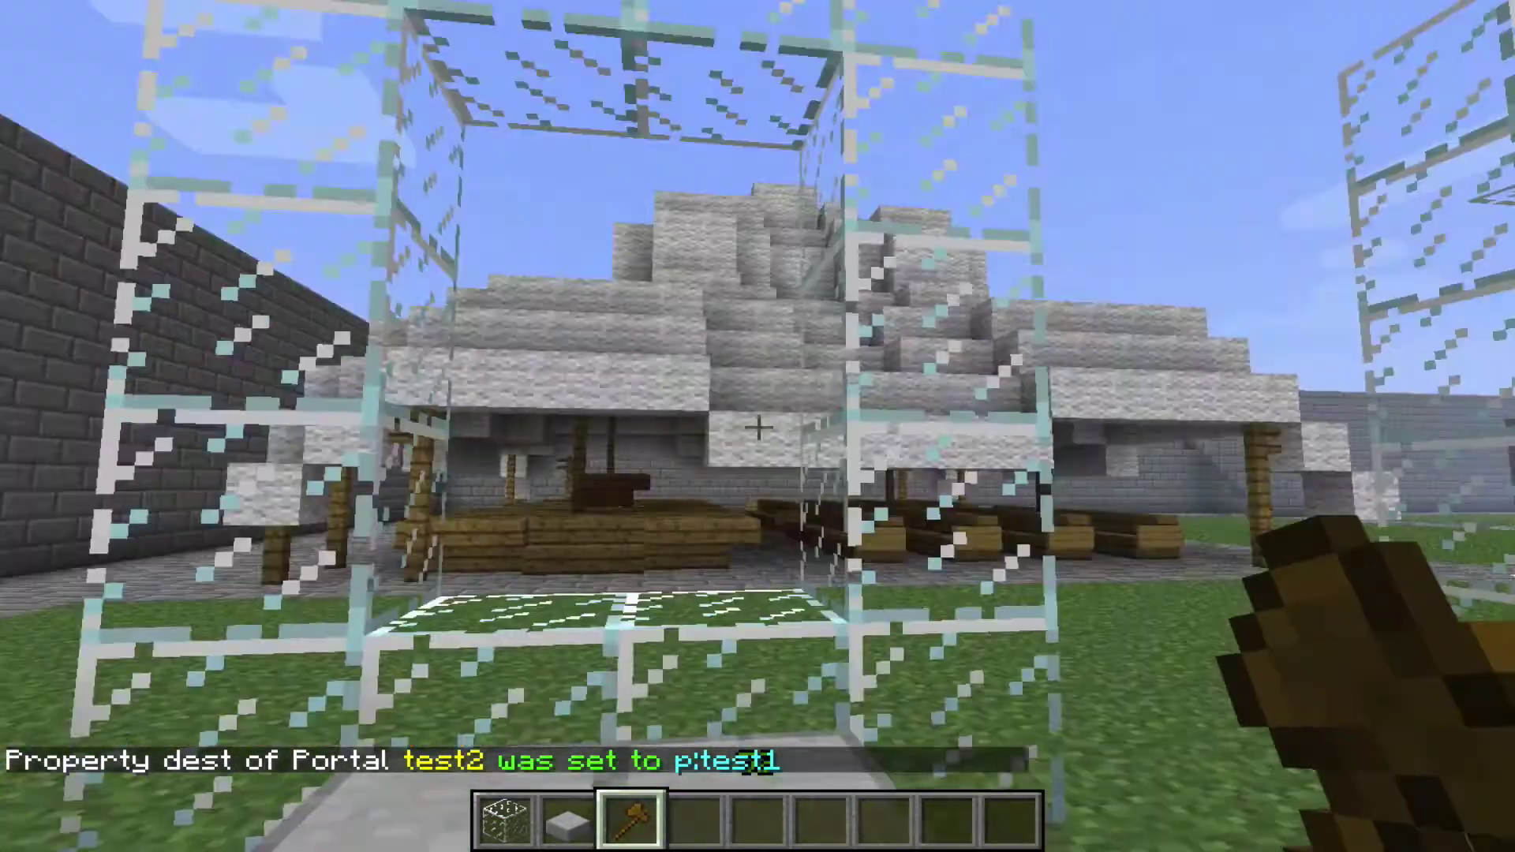
{"action": "key", "text": "w"}
{"action": "key", "text": "s"}
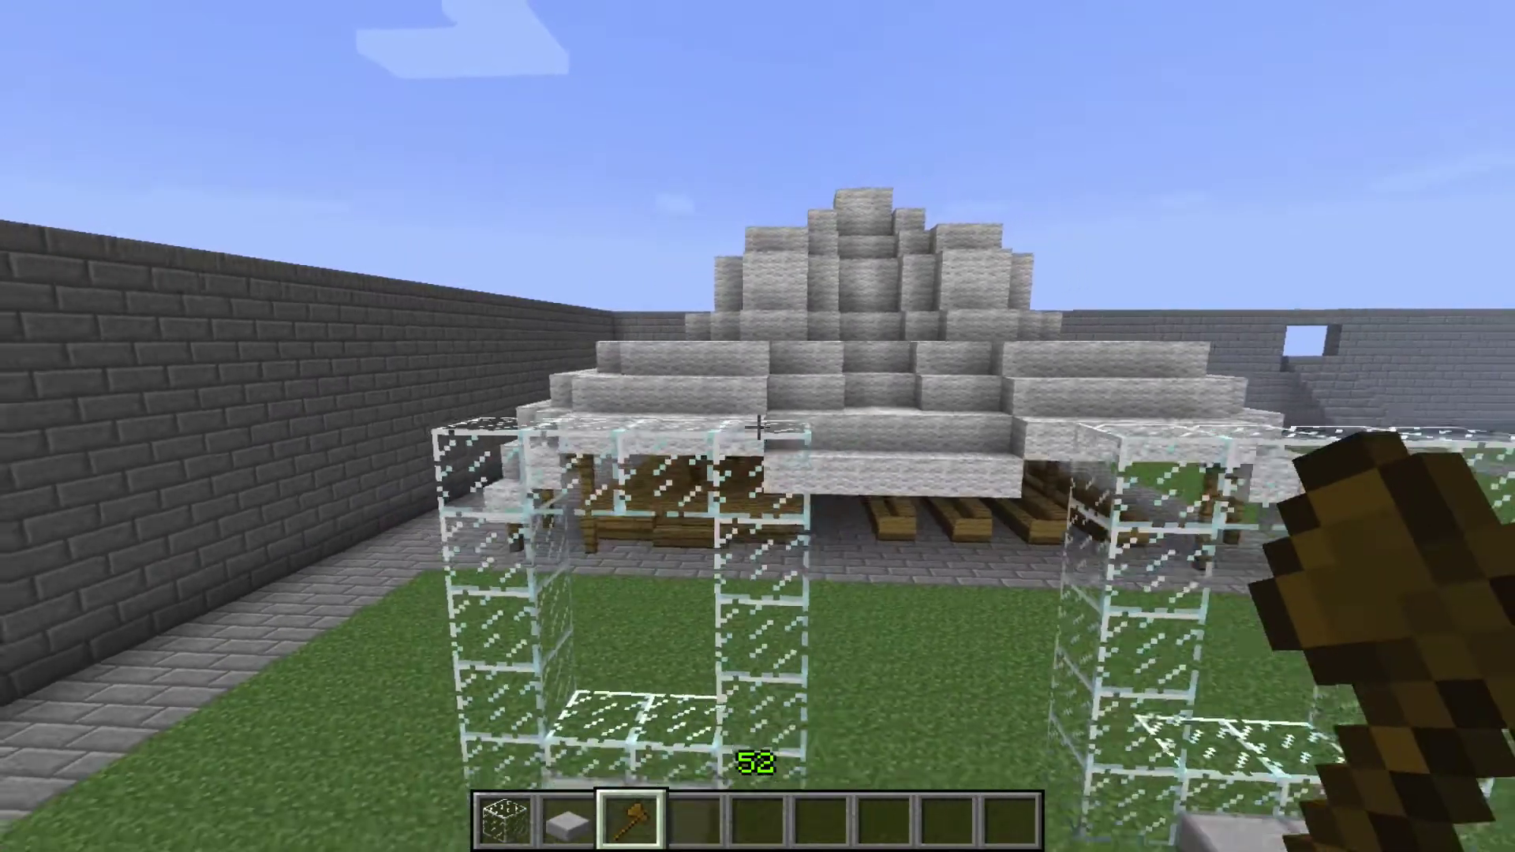
{"action": "key", "text": "shift"}
{"action": "key", "text": "w"}
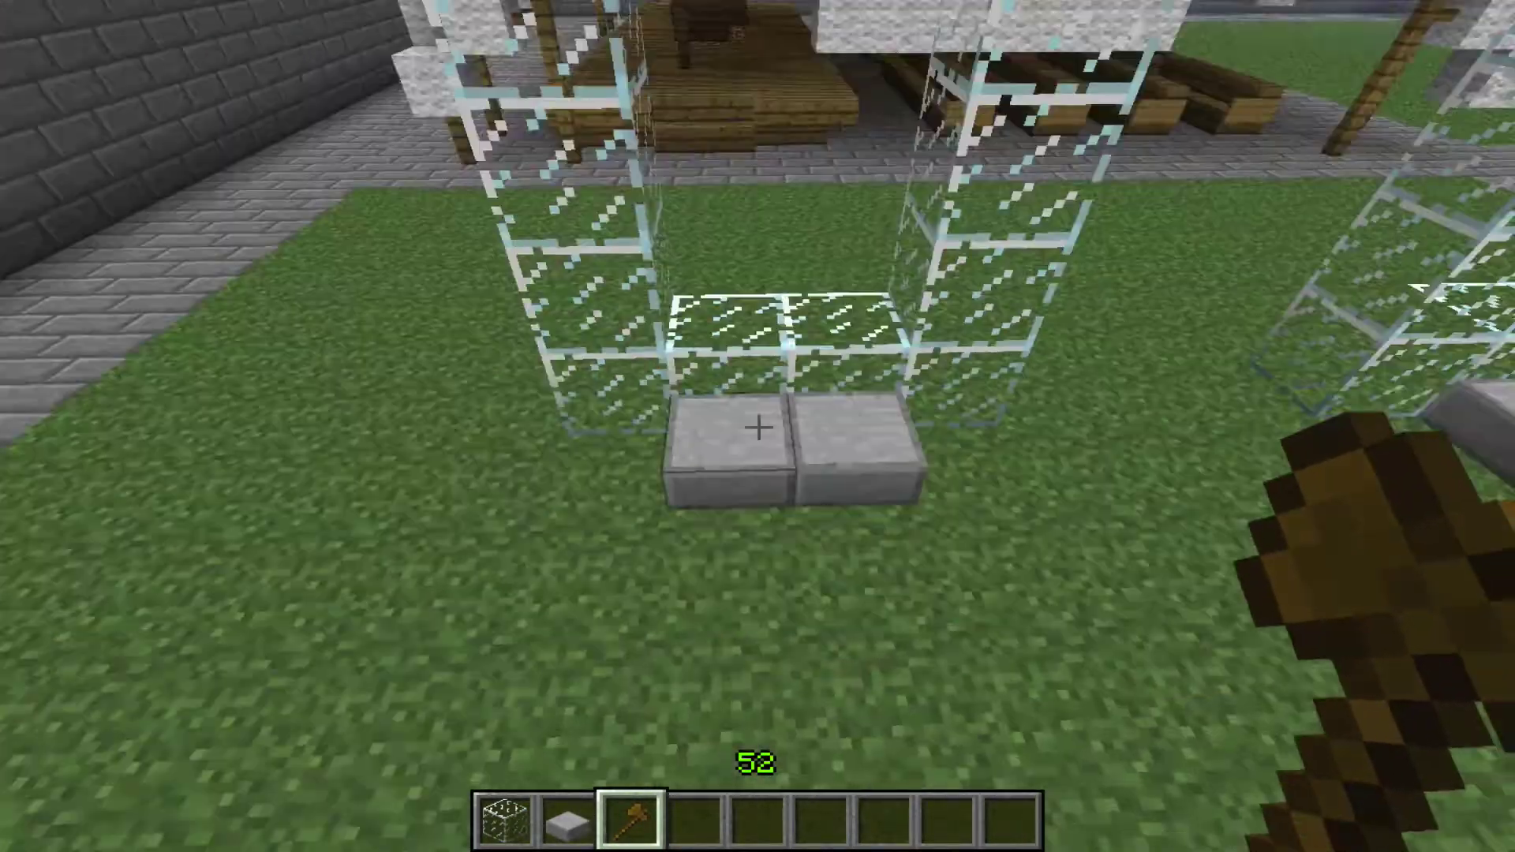
{"action": "key", "text": "d"}
{"action": "key", "text": "w"}
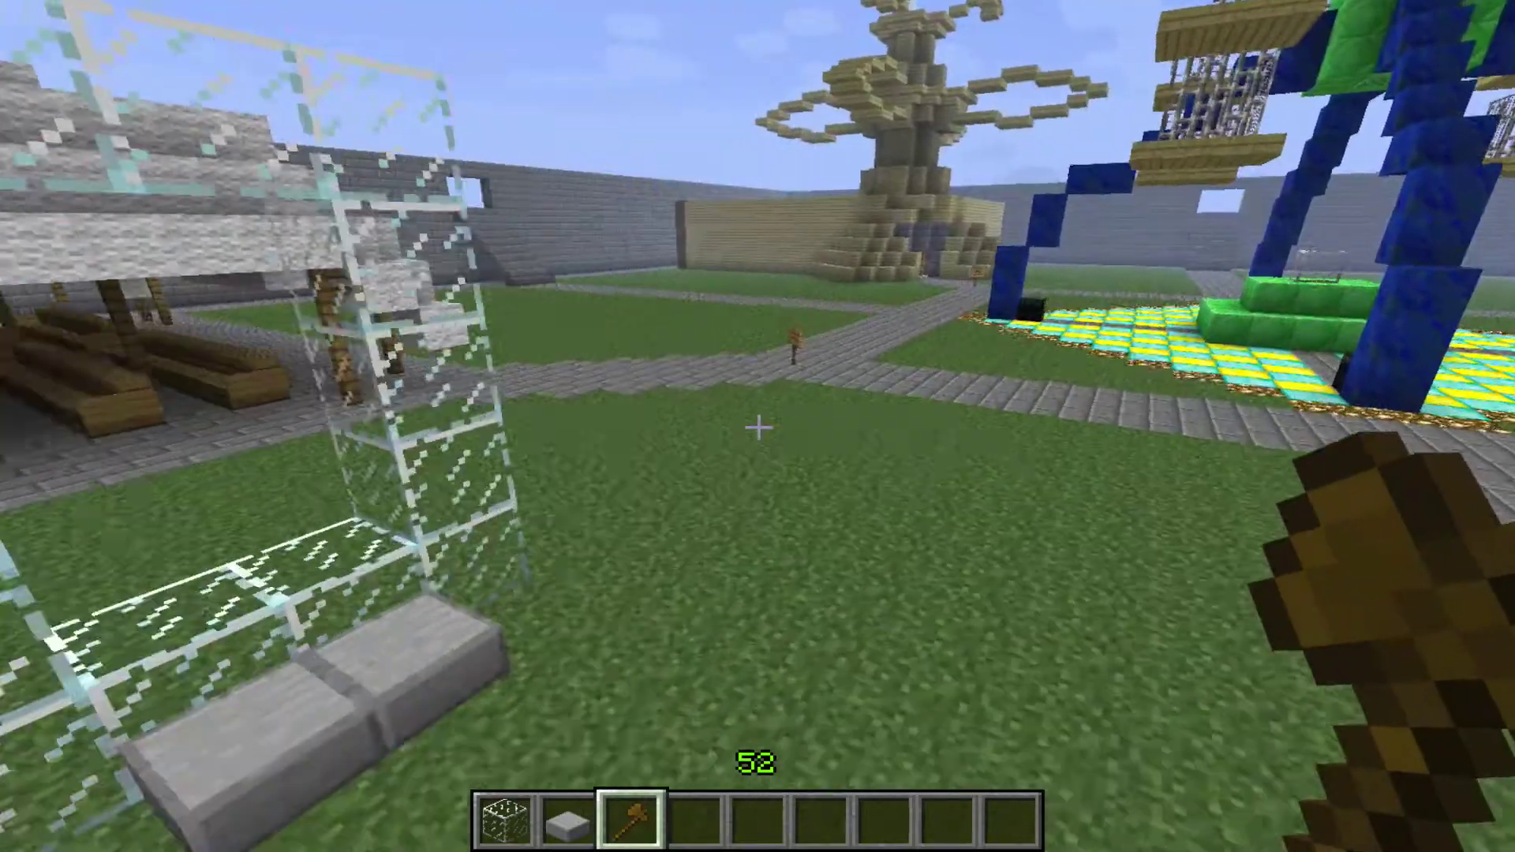
{"action": "key", "text": "w"}
{"action": "key", "text": "a"}
{"action": "key", "text": "s"}
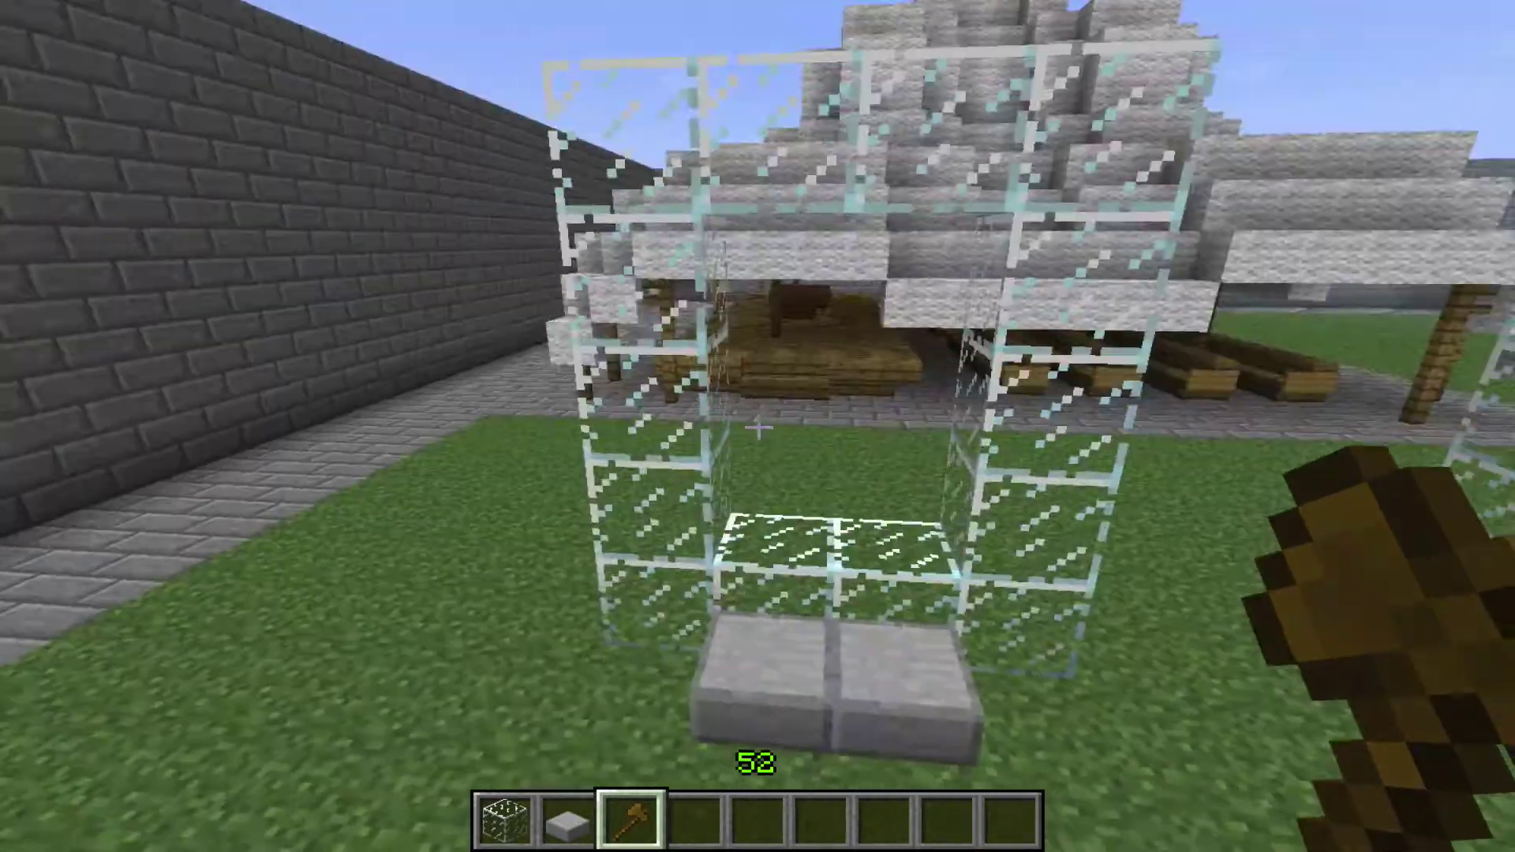
{"action": "key", "text": "w"}
{"action": "key", "text": "w"}
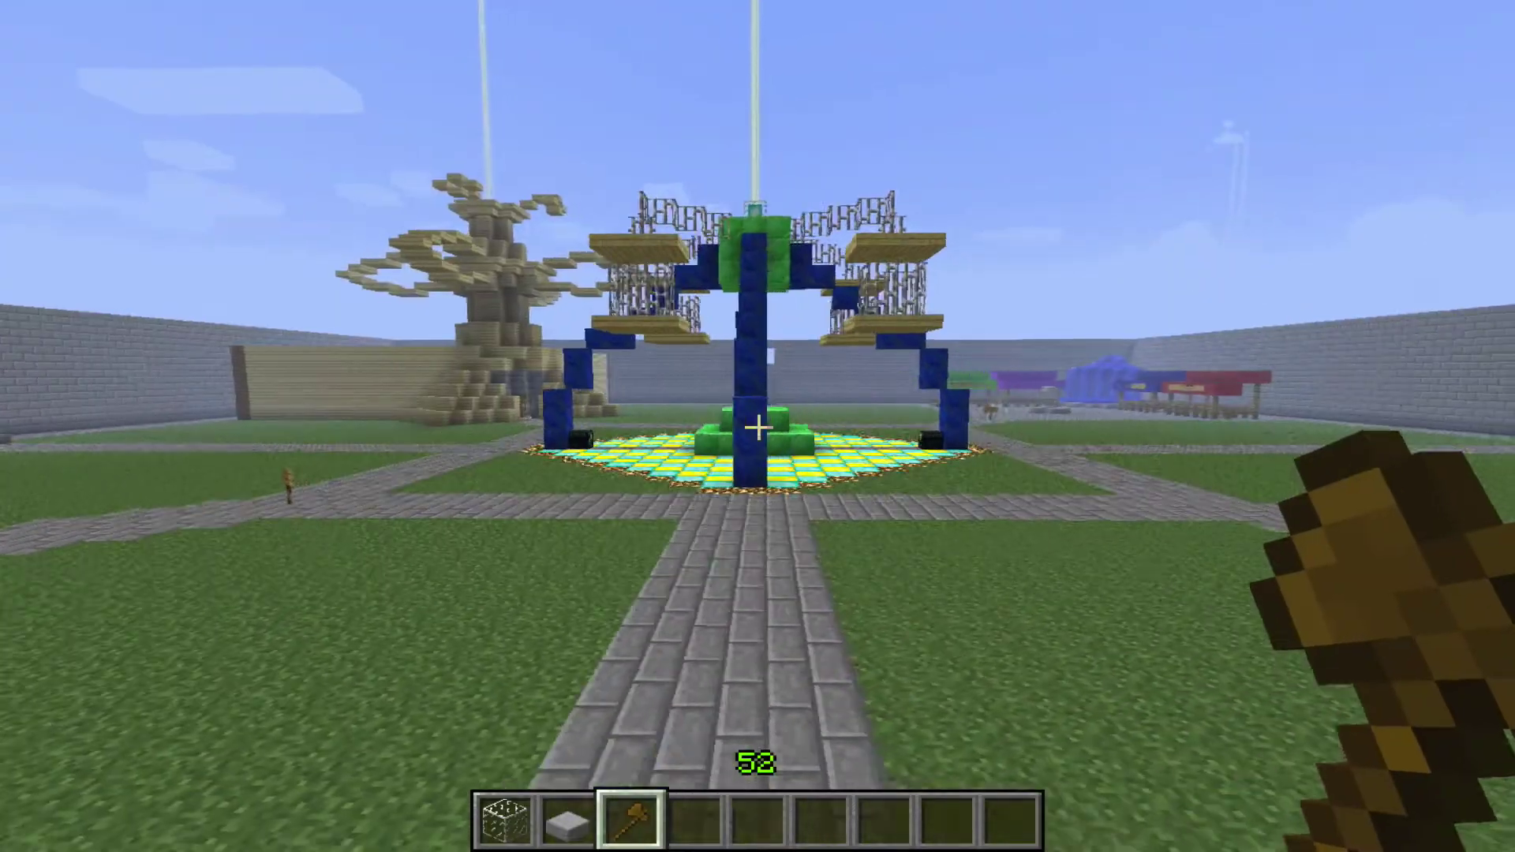
{"action": "key", "text": "d"}
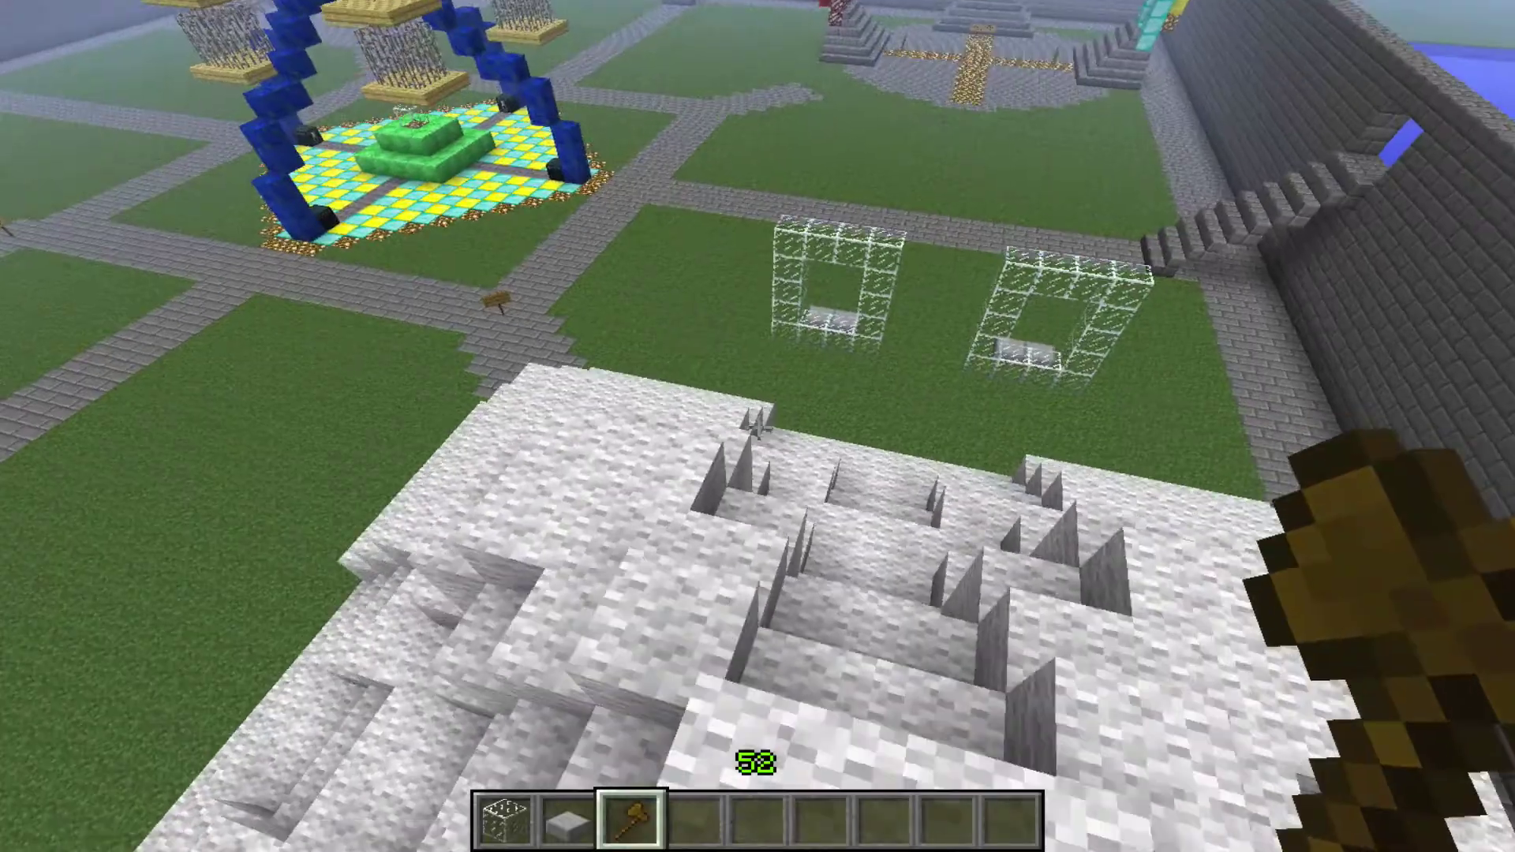
{"action": "key", "text": "w"}
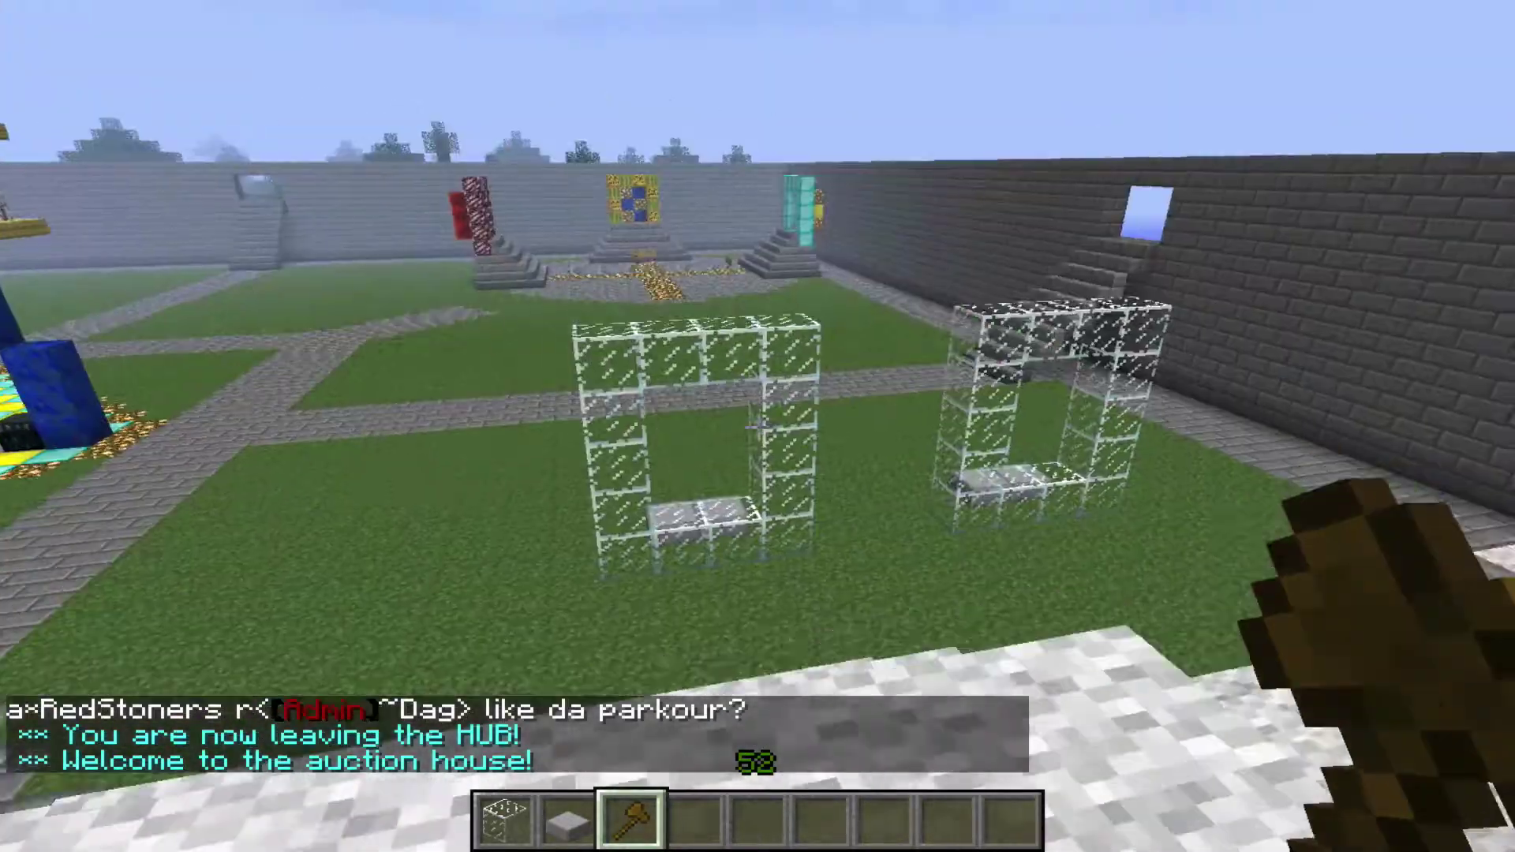
{"action": "key", "text": "w"}
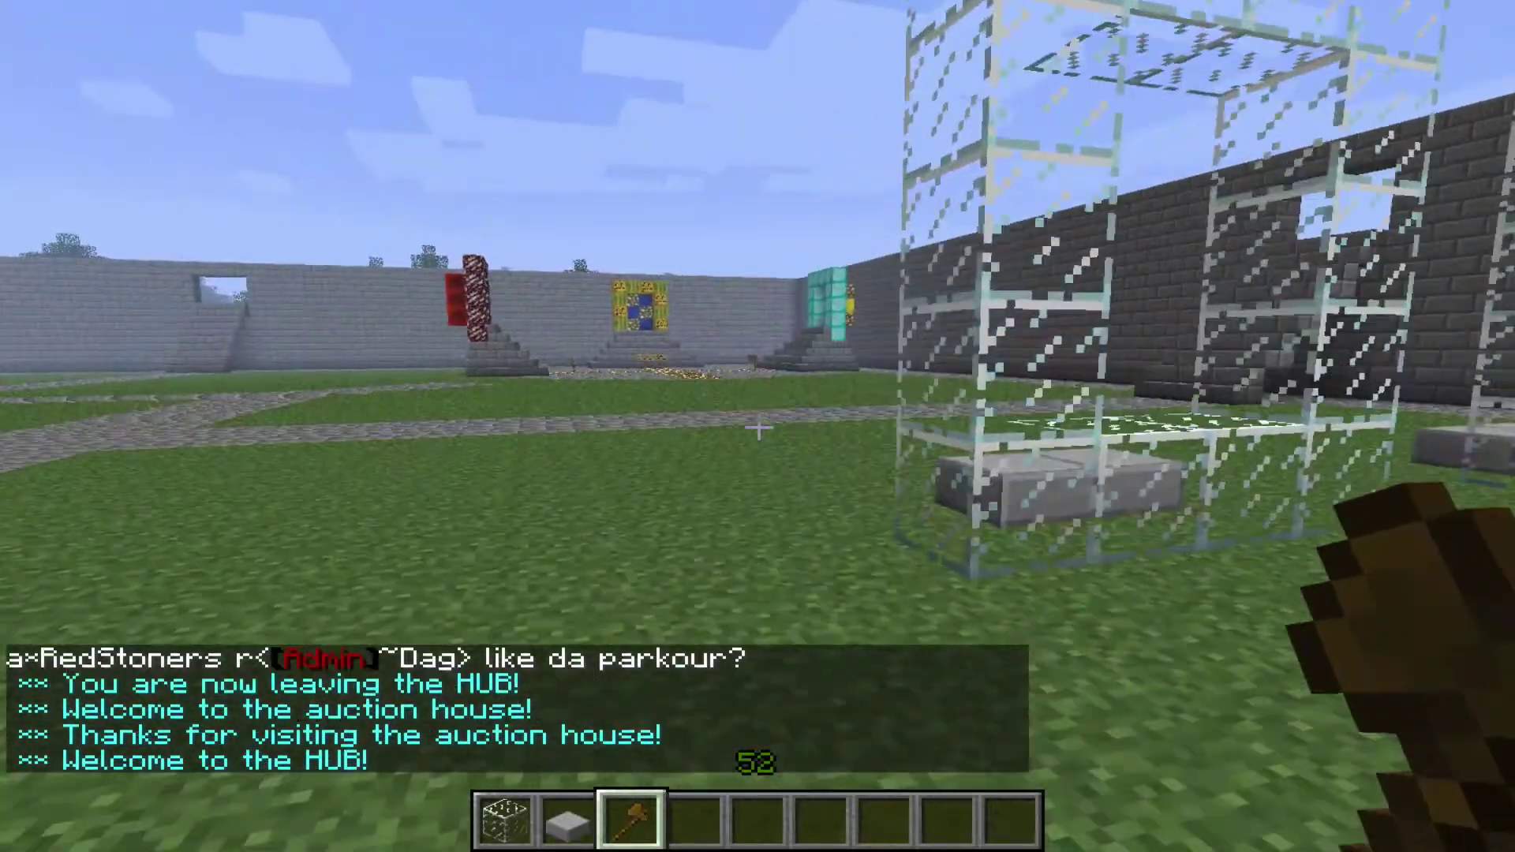
{"action": "key", "text": "w"}
{"action": "key", "text": "a"}
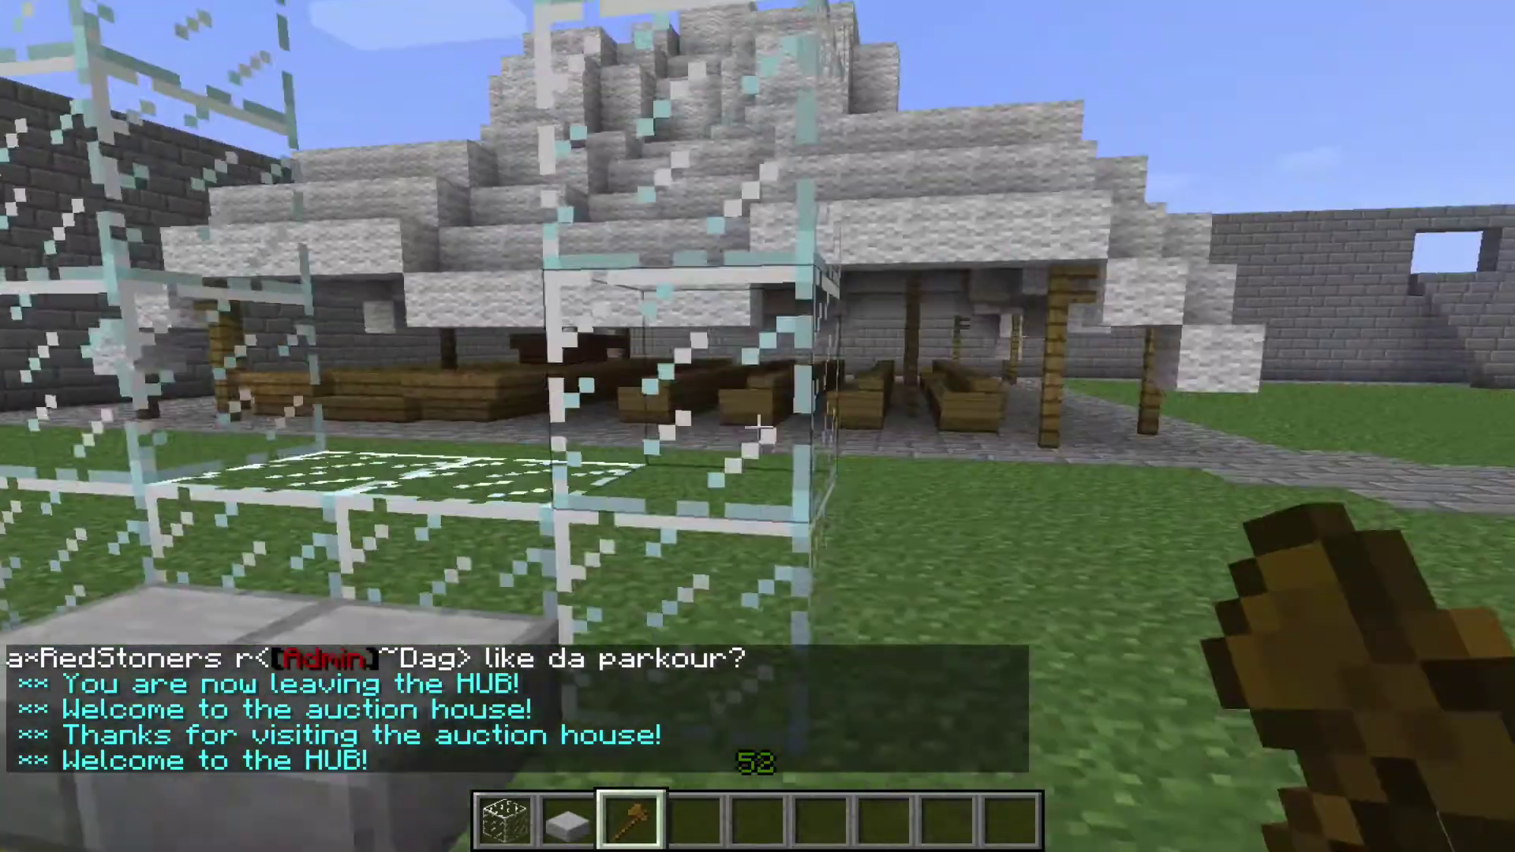
{"action": "key", "text": "s"}
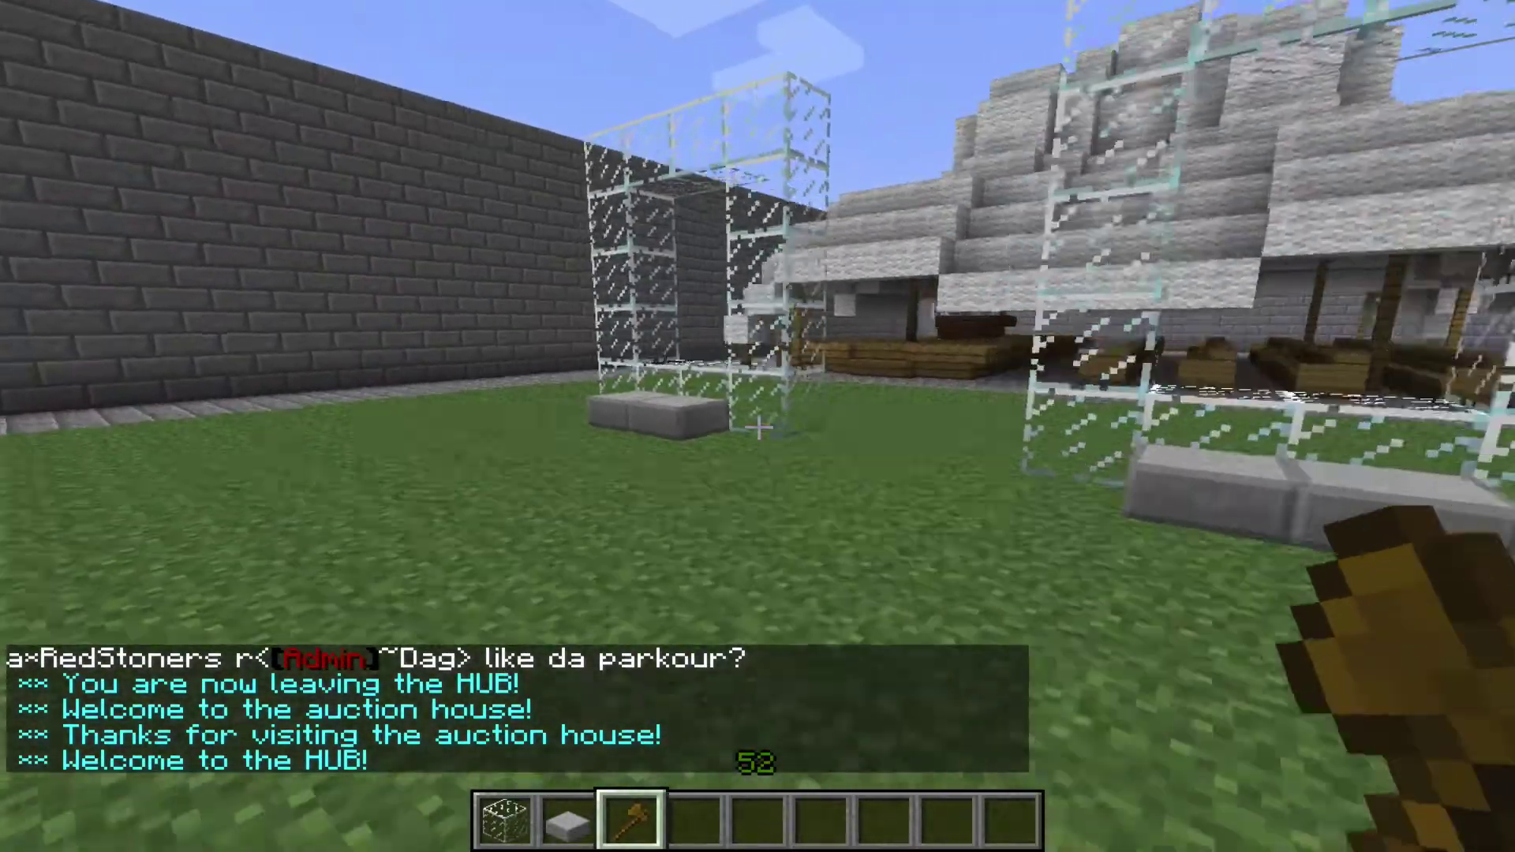
{"action": "key", "text": "w"}
{"action": "key", "text": "space"}
{"action": "key", "text": "space"}
{"action": "key", "text": "a"}
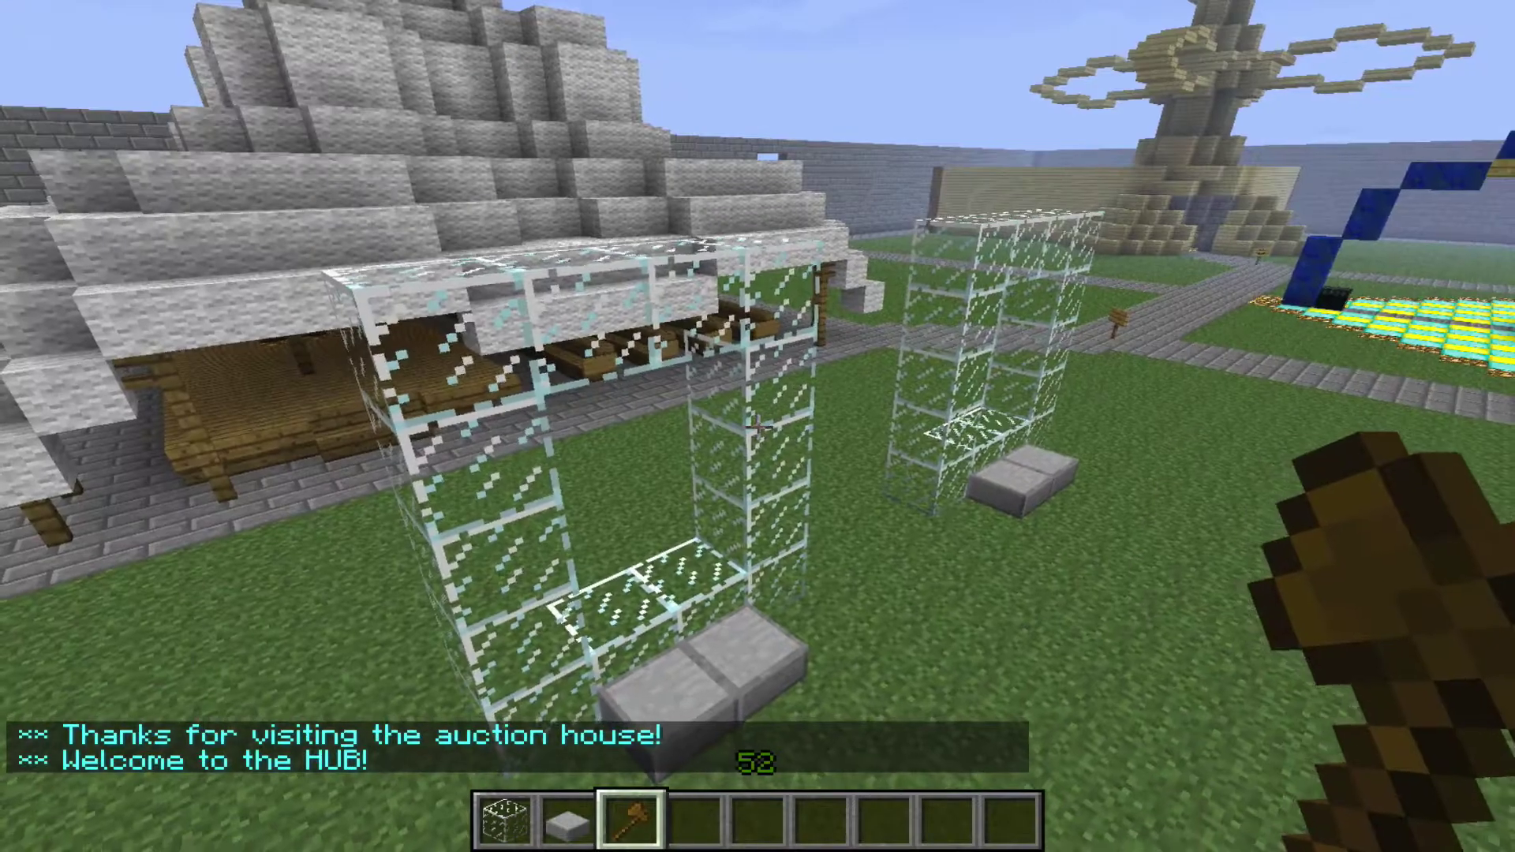
{"action": "key", "text": "d"}
{"action": "key", "text": "s"}
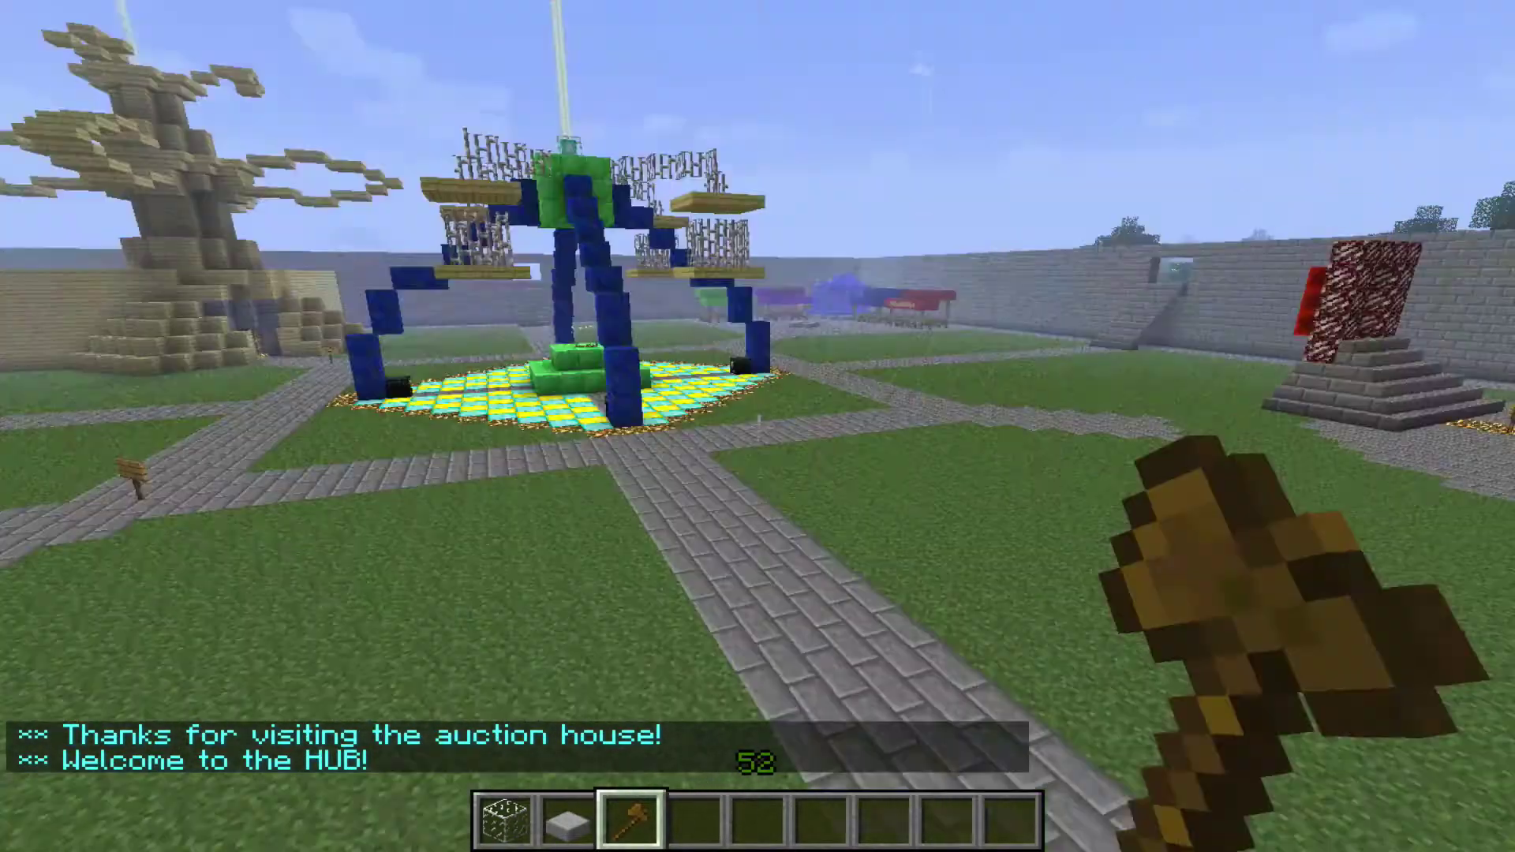
{"action": "key", "text": "w"}
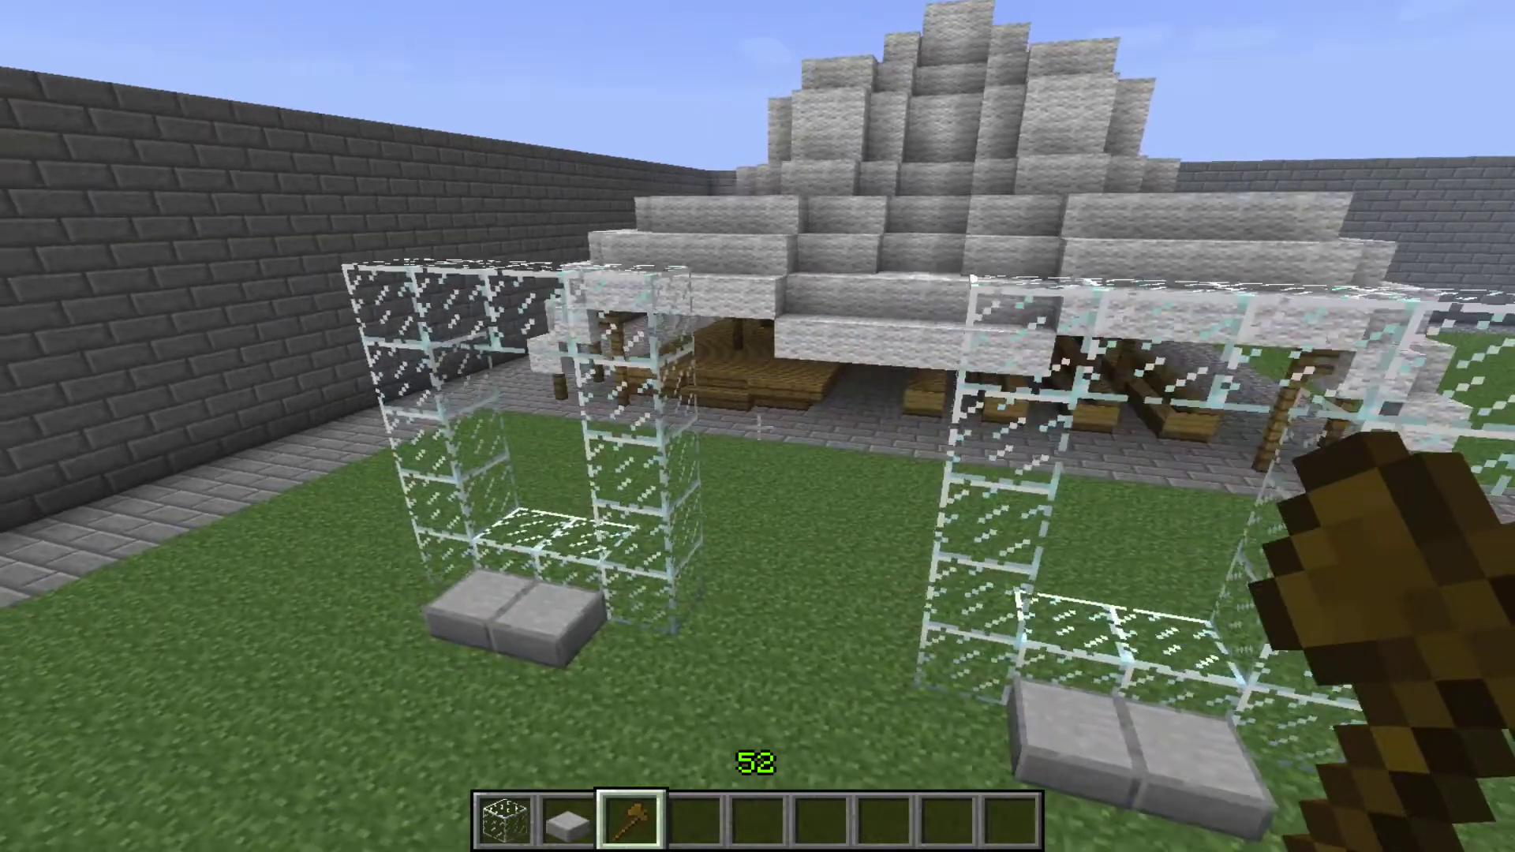
{"action": "key", "text": "a"}
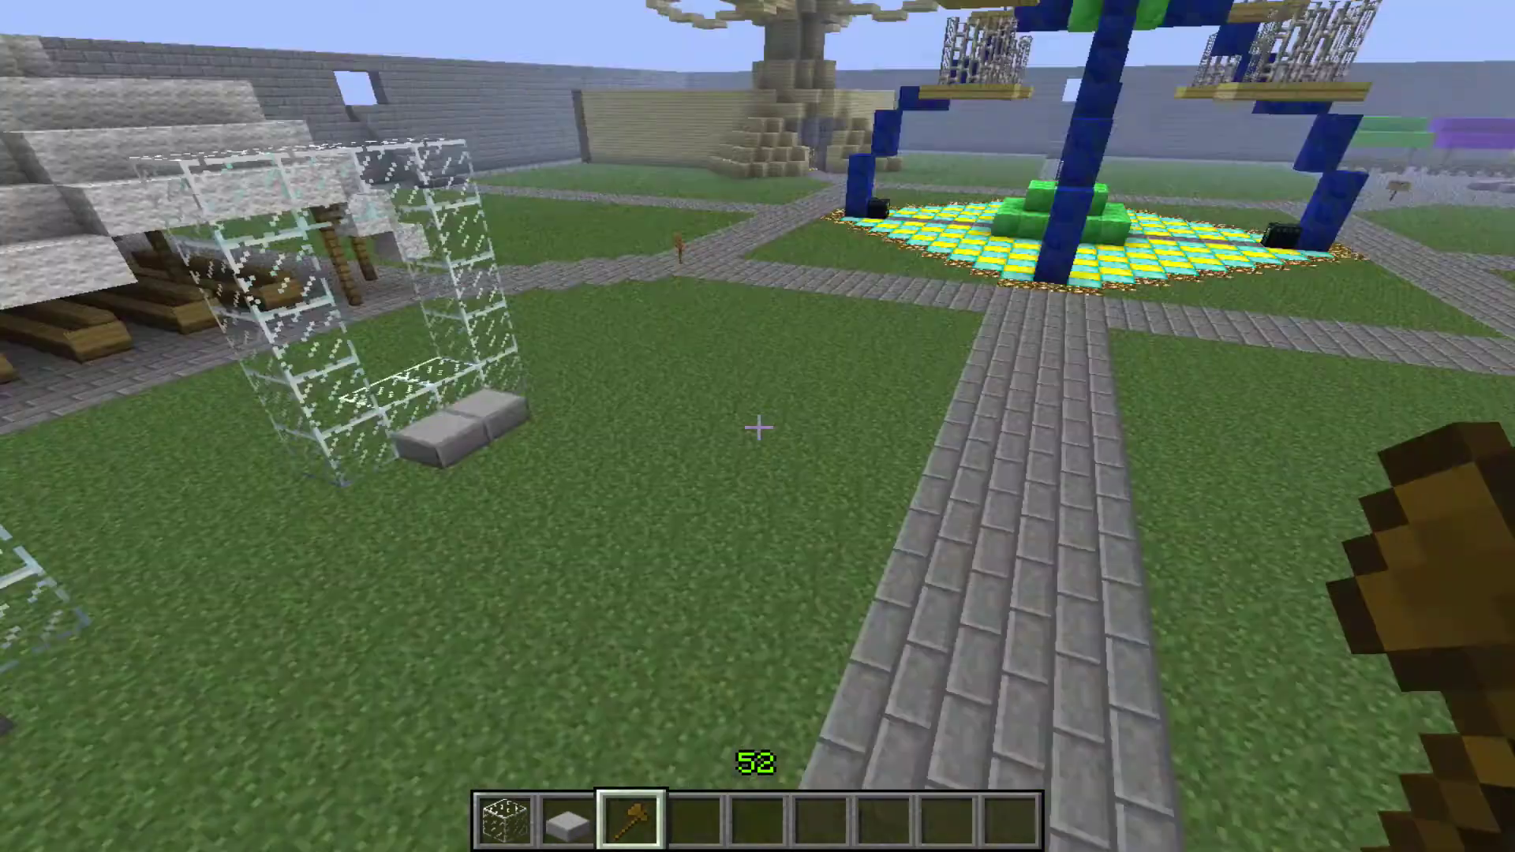
{"action": "key", "text": "w"}
{"action": "key", "text": "w"}
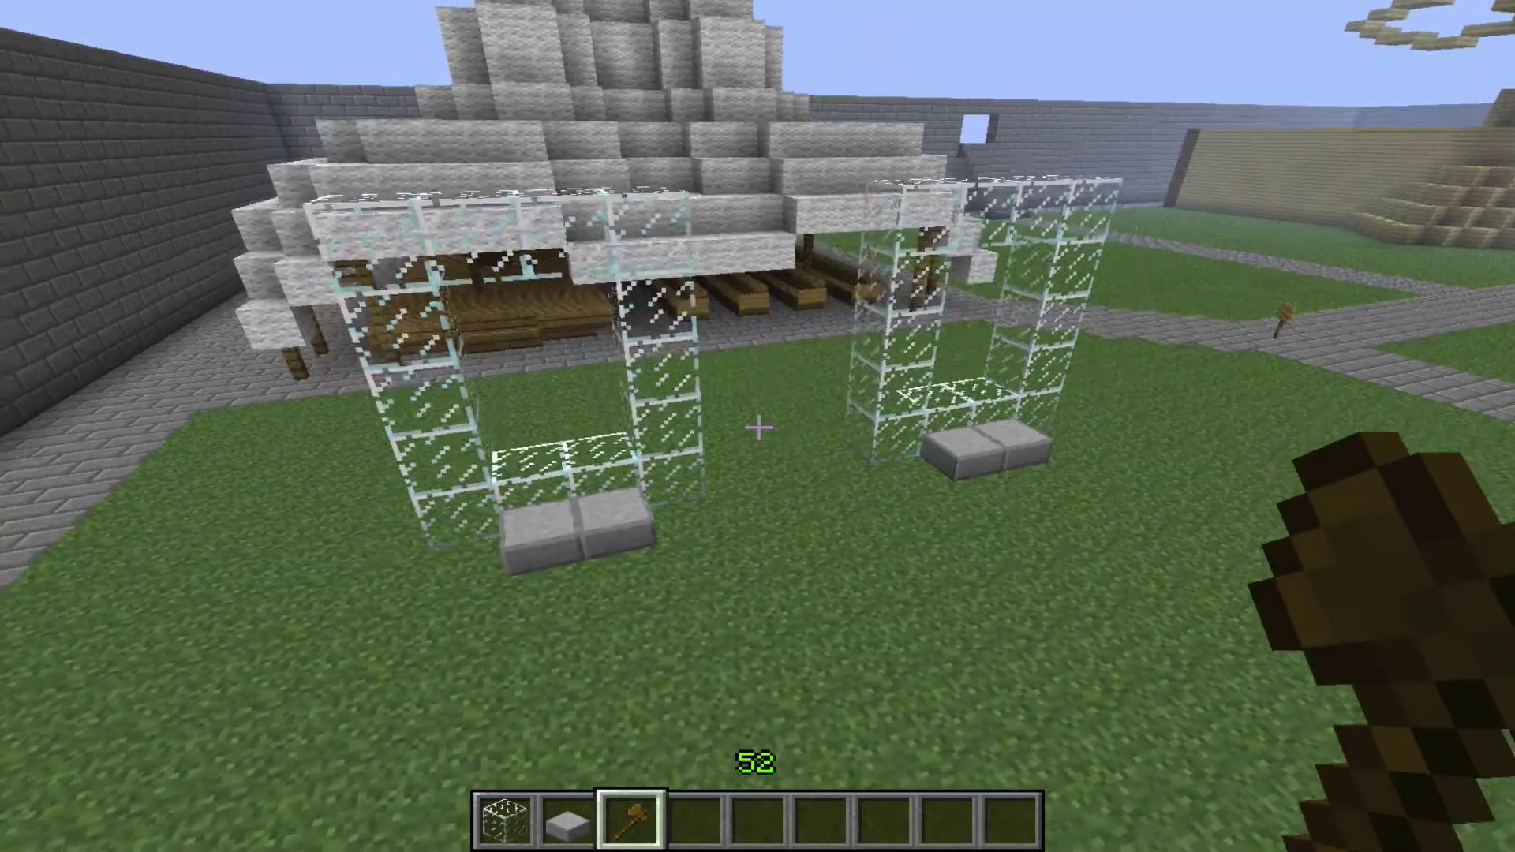
{"action": "key", "text": "w"}
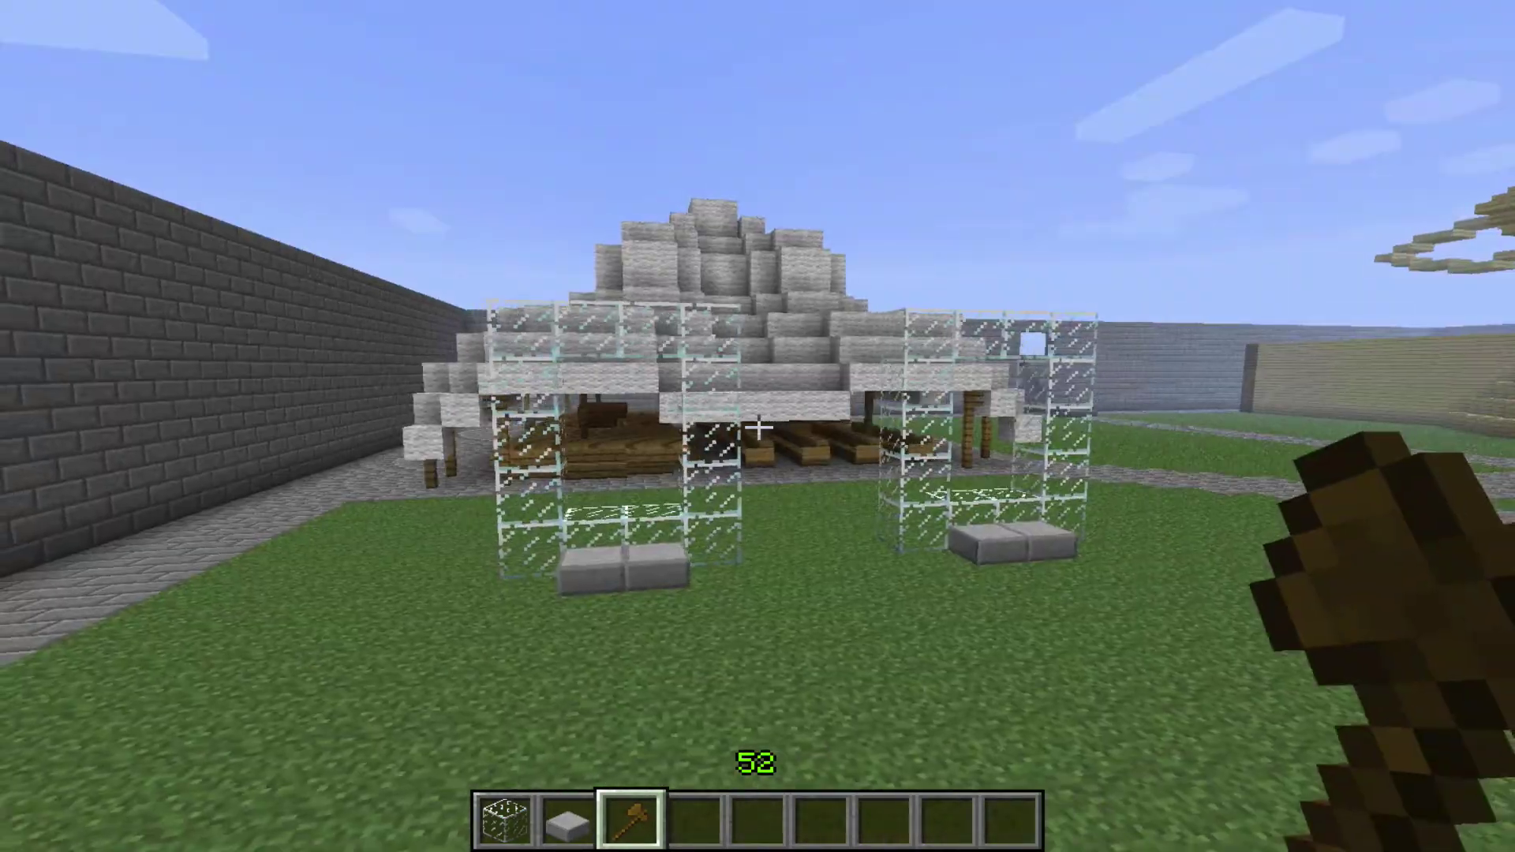
{"action": "key", "text": "w"}
{"action": "key", "text": "w"}
{"action": "key", "text": "w"}
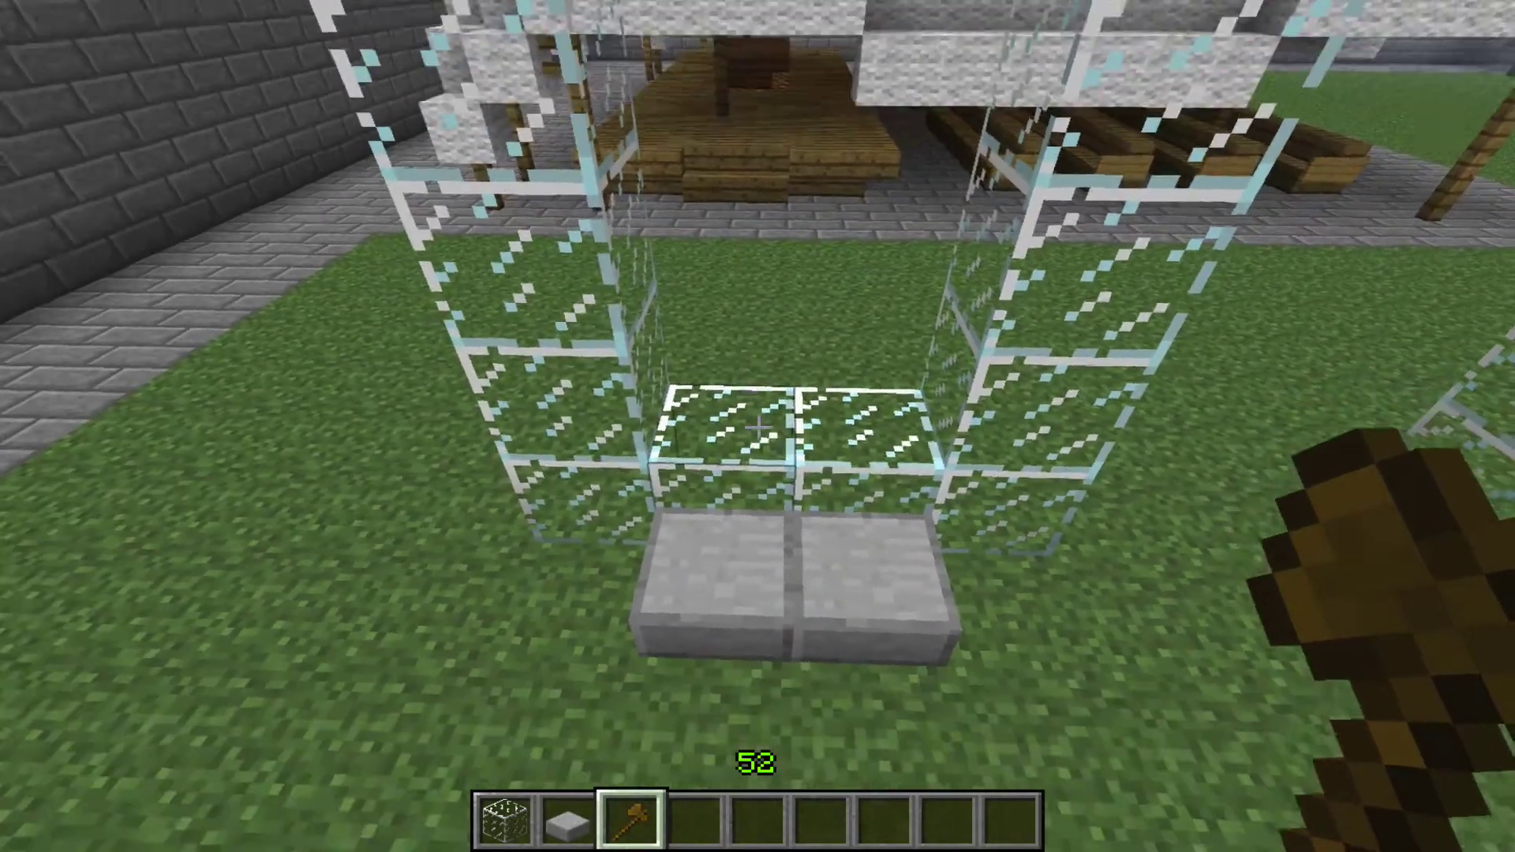